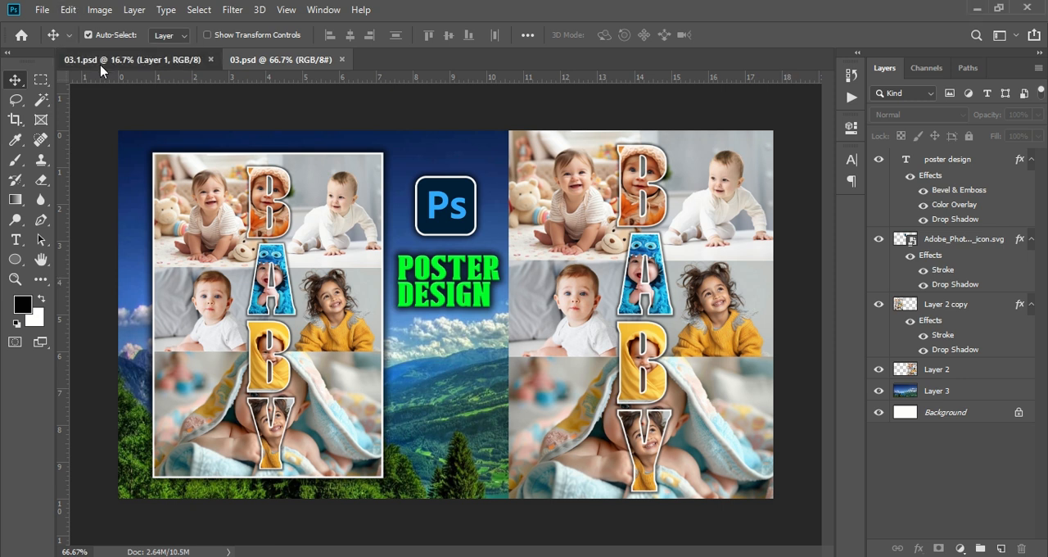
# - Create a new A4 portrait document, 210 x 297 mm at 300 pixels/inch with a white background
pyautogui.click(130, 60)
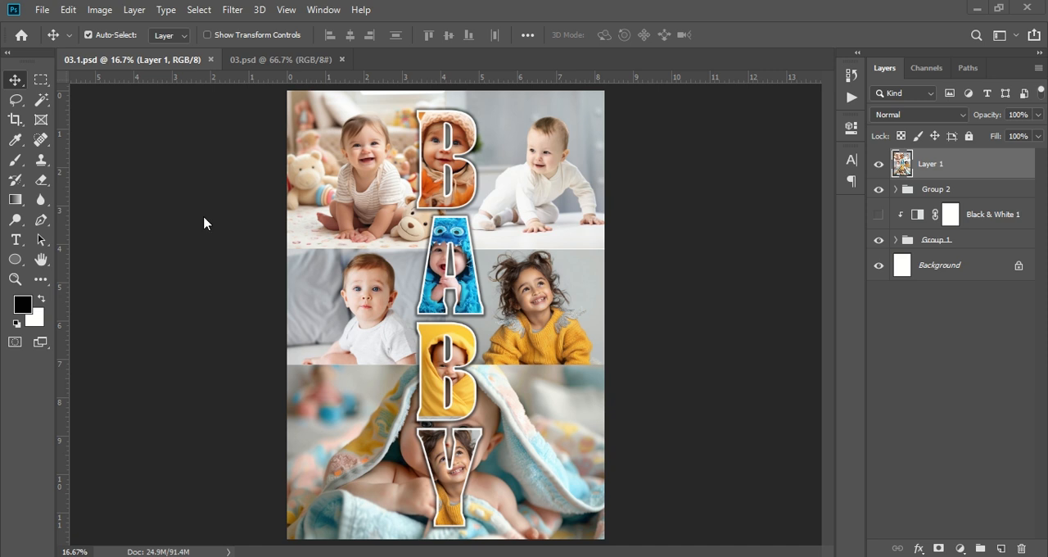
pyautogui.click(48, 15)
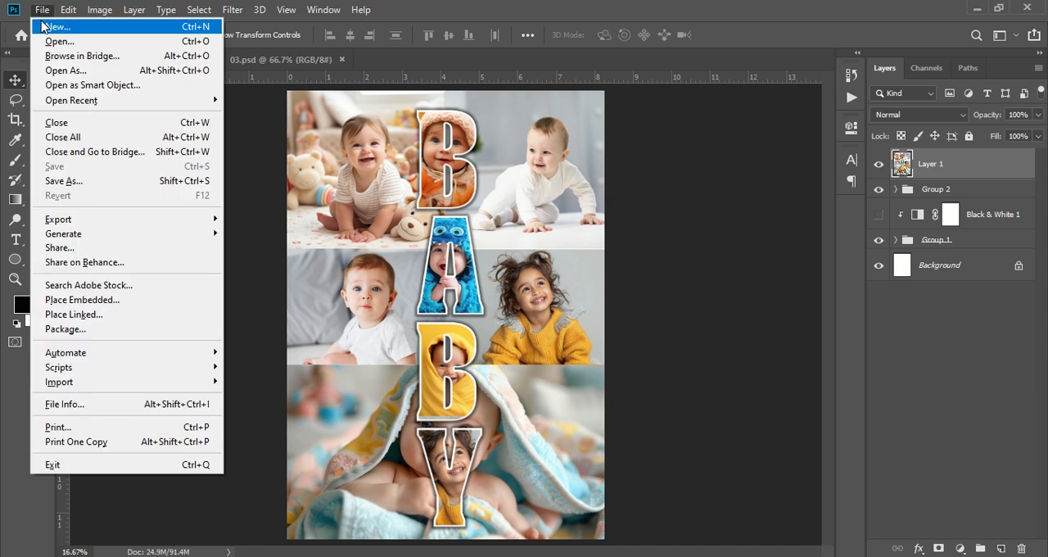
pyautogui.press('Escape')
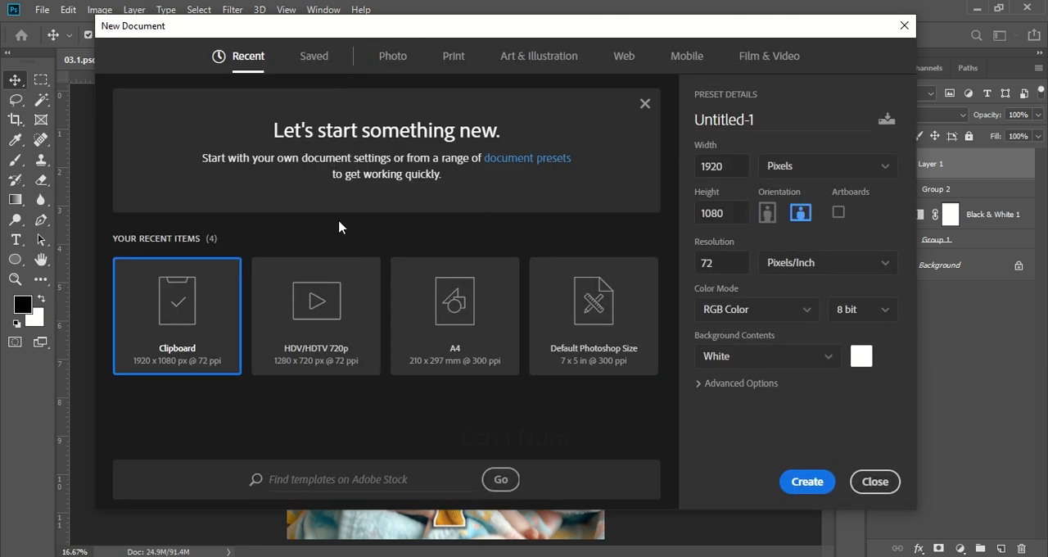
pyautogui.click(478, 316)
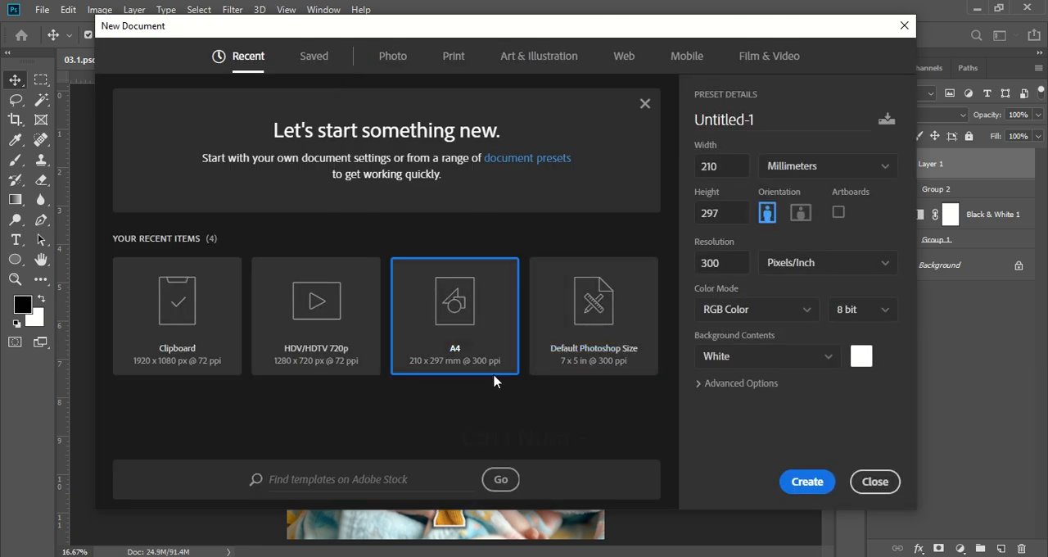
pyautogui.click(807, 482)
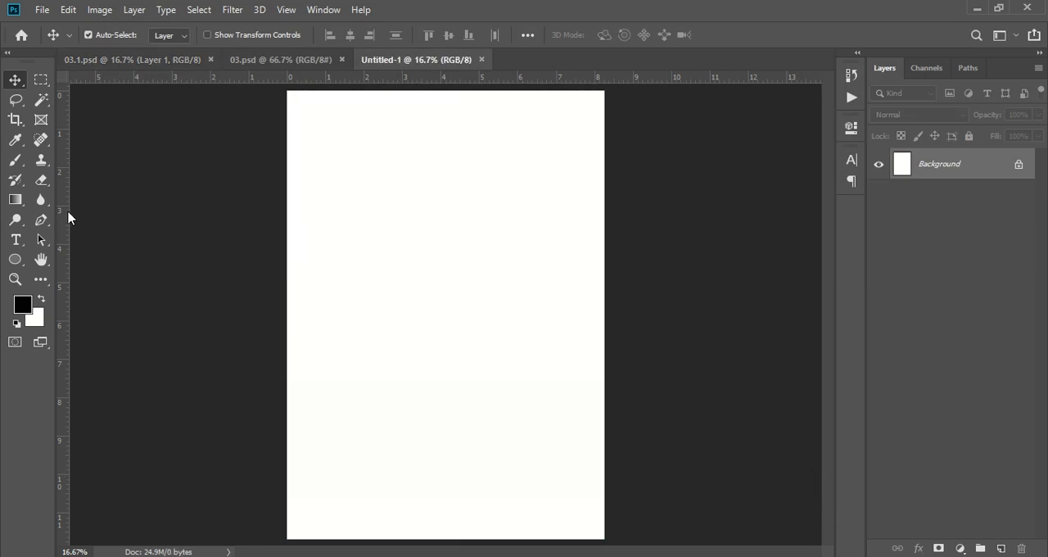
# - Toggle the rulers off and back on, and add a vertical guide down the middle of the page
pyautogui.hotkey('ctrl', 'r')
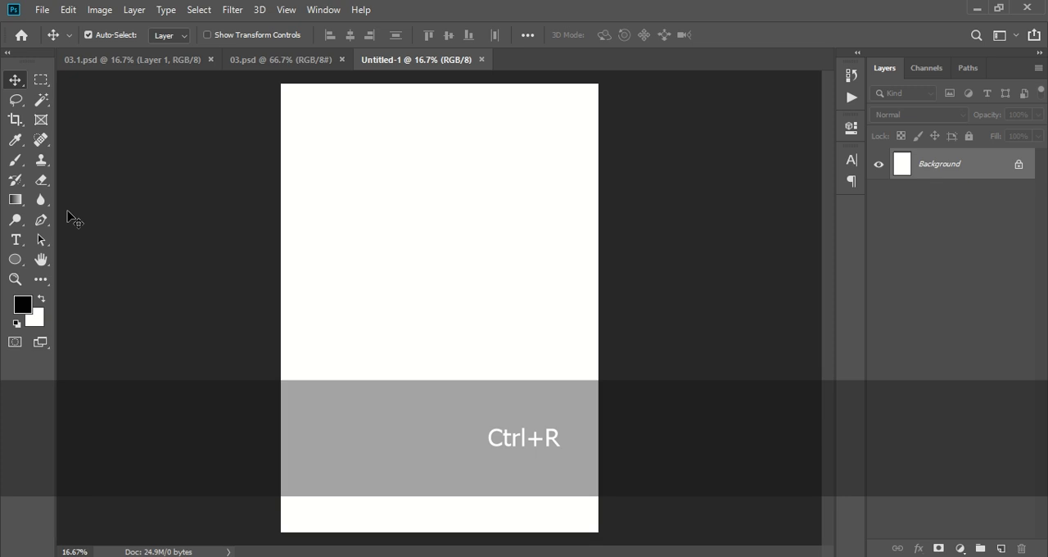
pyautogui.hotkey('ctrl', 'r')
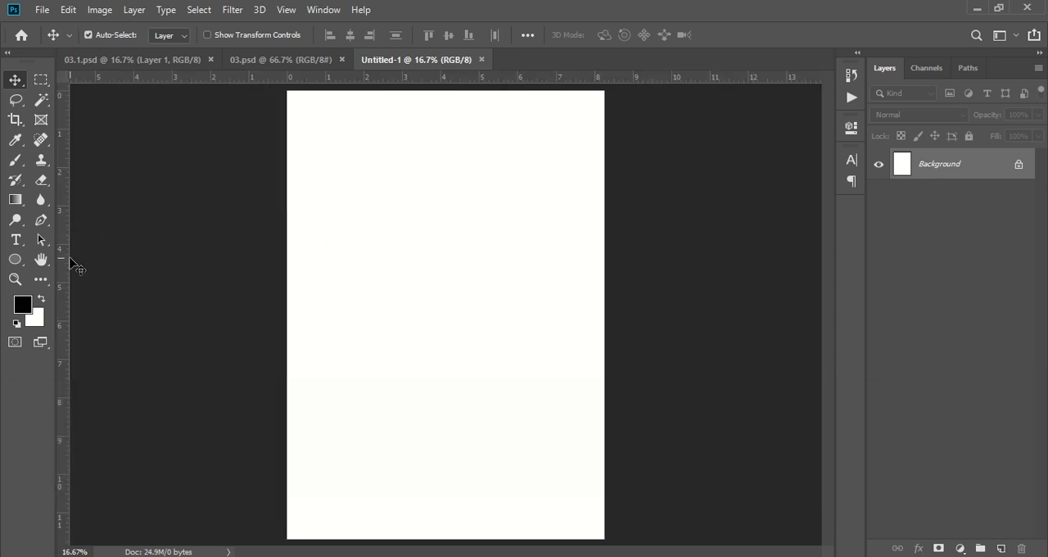
pyautogui.moveTo(67, 263); pyautogui.dragTo(449, 306)
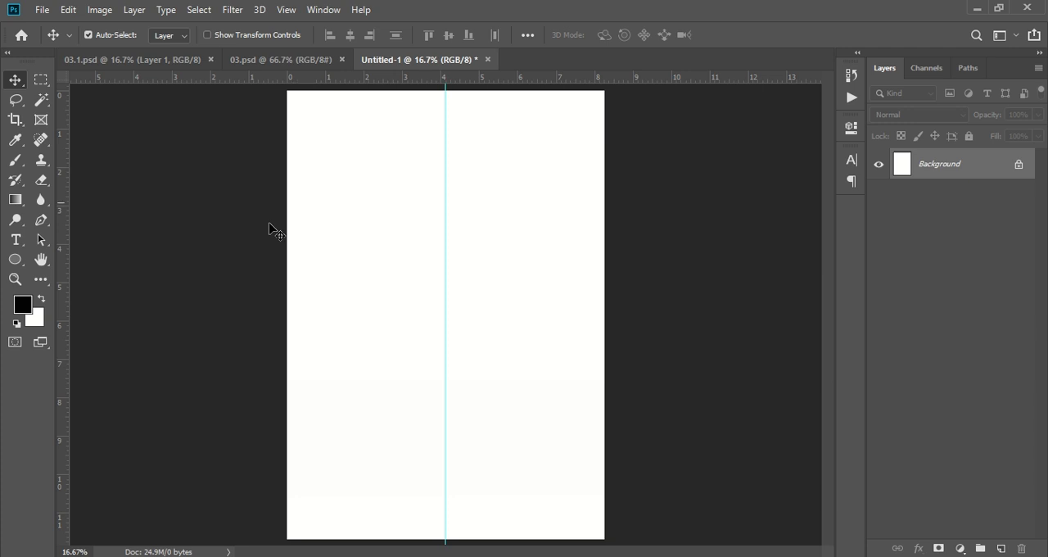
# - Start placing an embedded image from the Downloads folder and delete the FoneLab Screen Recorder_1.5.22 file there
pyautogui.click(40, 11)
pyautogui.click(137, 300)
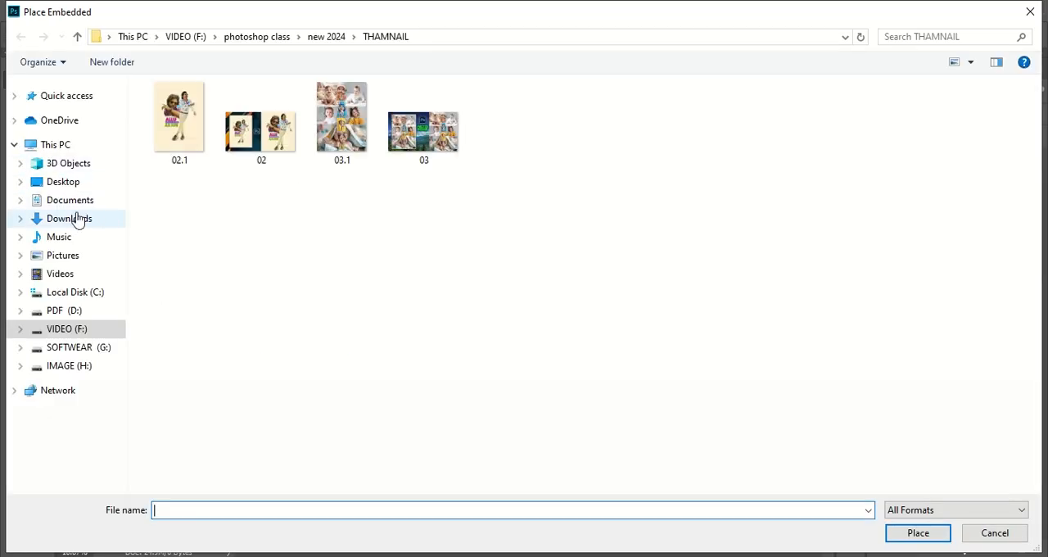
pyautogui.click(76, 219)
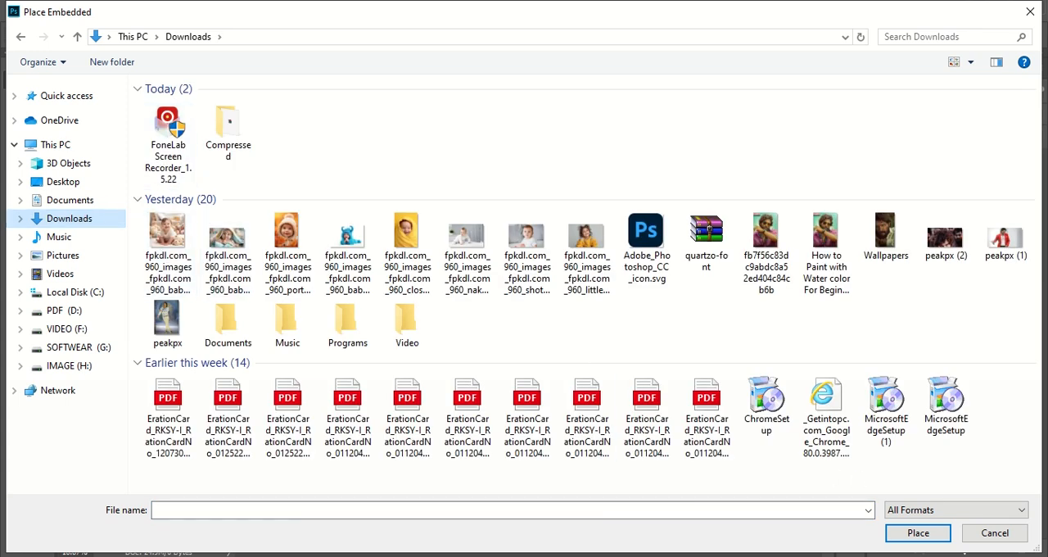
pyautogui.click(168, 135)
pyautogui.press('Delete')
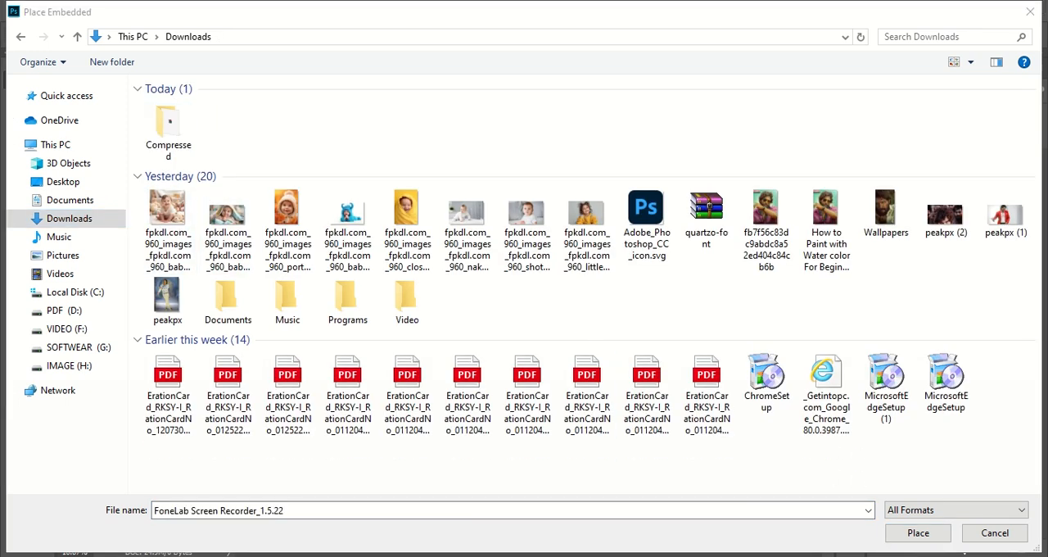
# - Place the photo of the smiling baby with stuffed animals, scaled to about 41.33% in the page's upper-left corner up to the guide
pyautogui.click(162, 216)
pyautogui.click(918, 532)
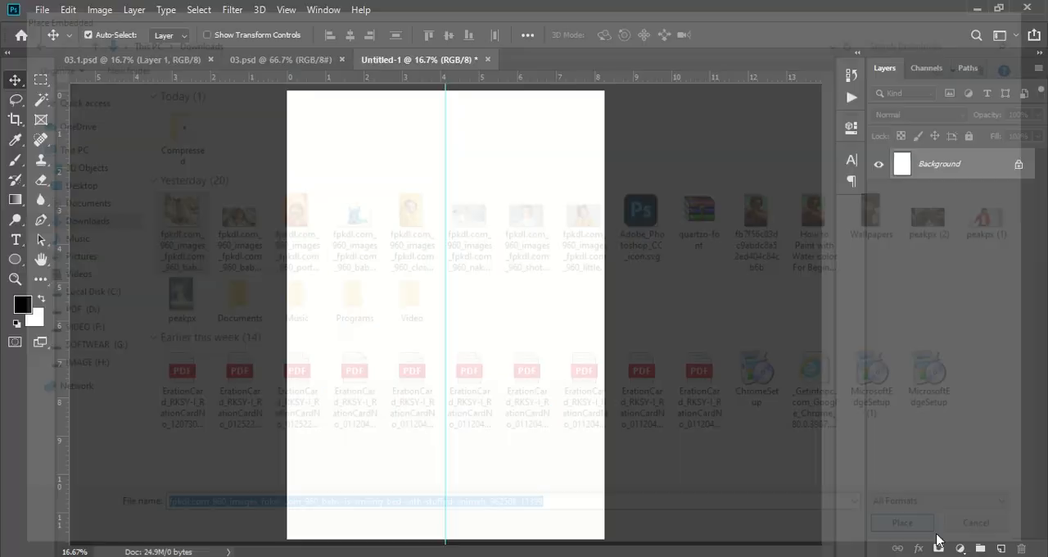
pyautogui.moveTo(603, 314); pyautogui.dragTo(434, 294)
pyautogui.moveTo(361, 305); pyautogui.dragTo(361, 163)
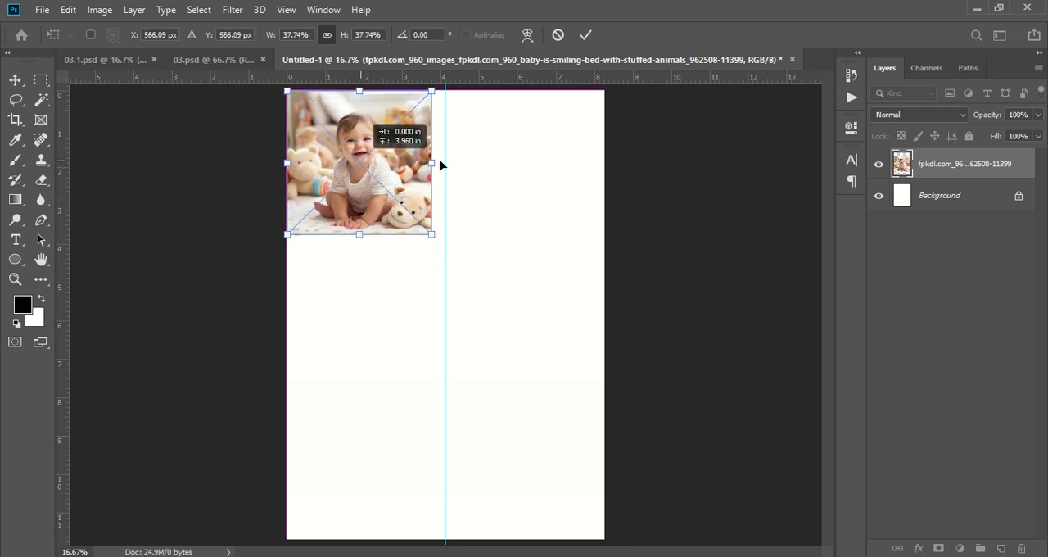
pyautogui.moveTo(432, 162); pyautogui.dragTo(407, 177)
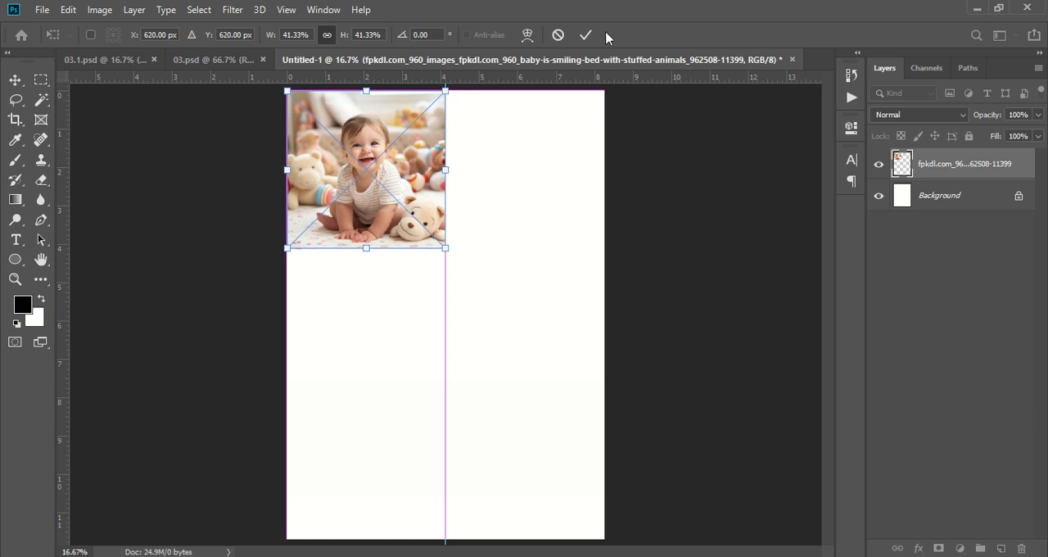
pyautogui.click(585, 35)
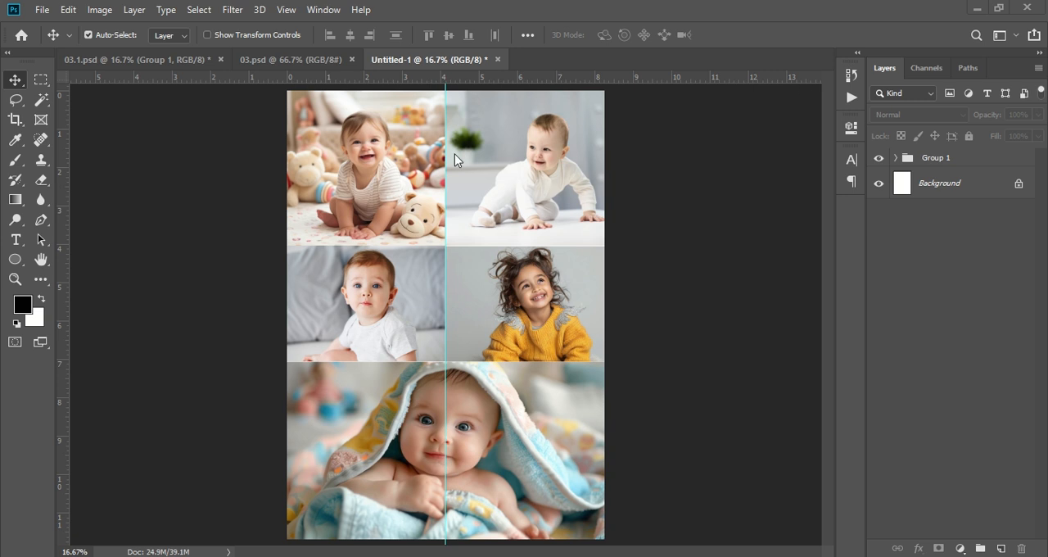
# - Check the finished 03.1.psd design, then add a new text layer with the letter B over the upper photos in Untitled-1
pyautogui.click(190, 60)
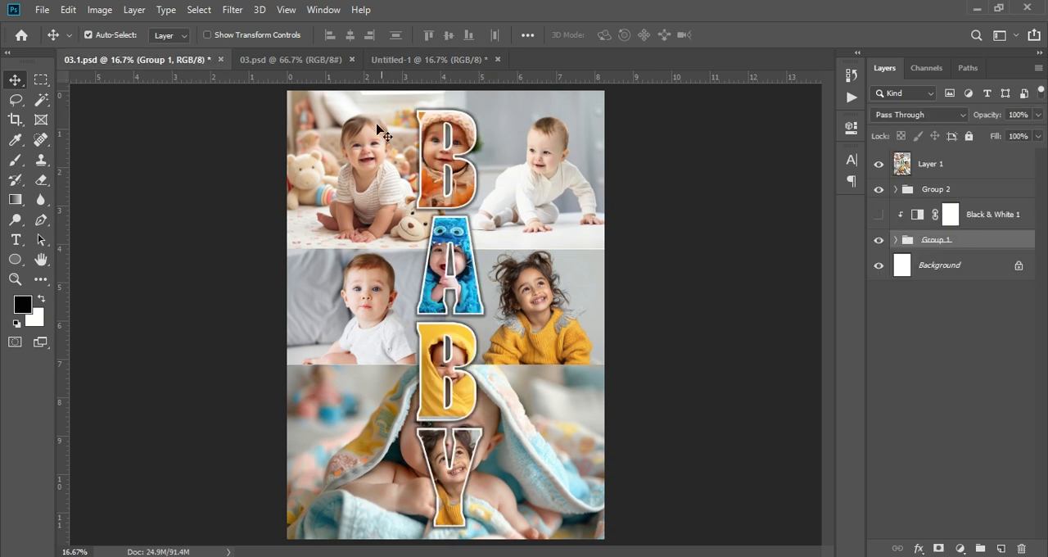
pyautogui.click(416, 62)
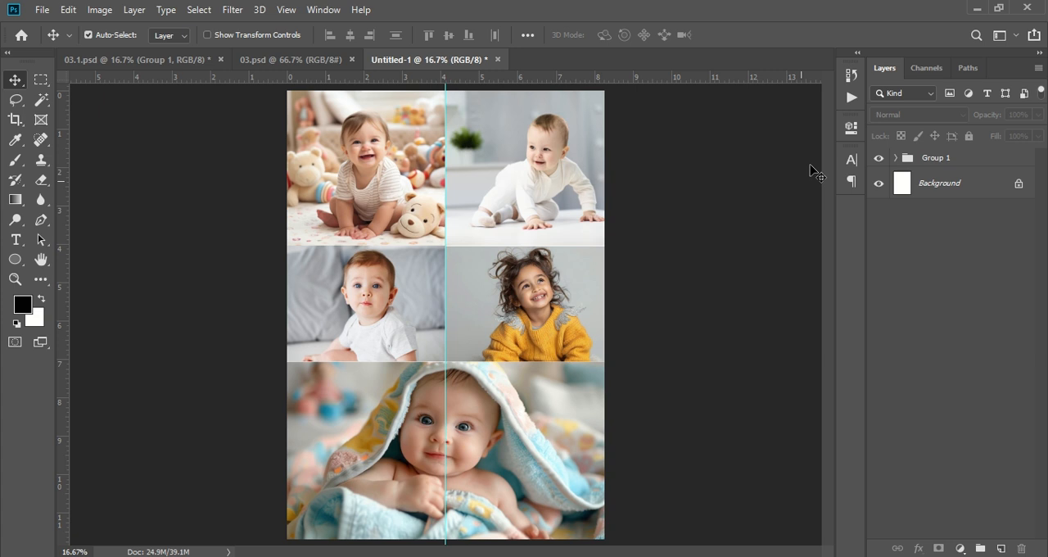
pyautogui.click(16, 240)
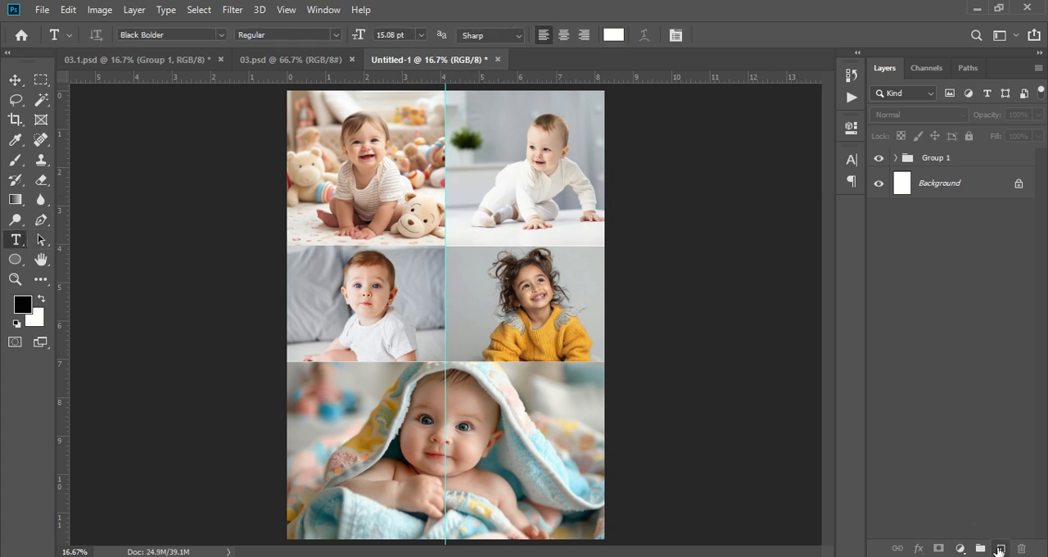
pyautogui.click(1000, 546)
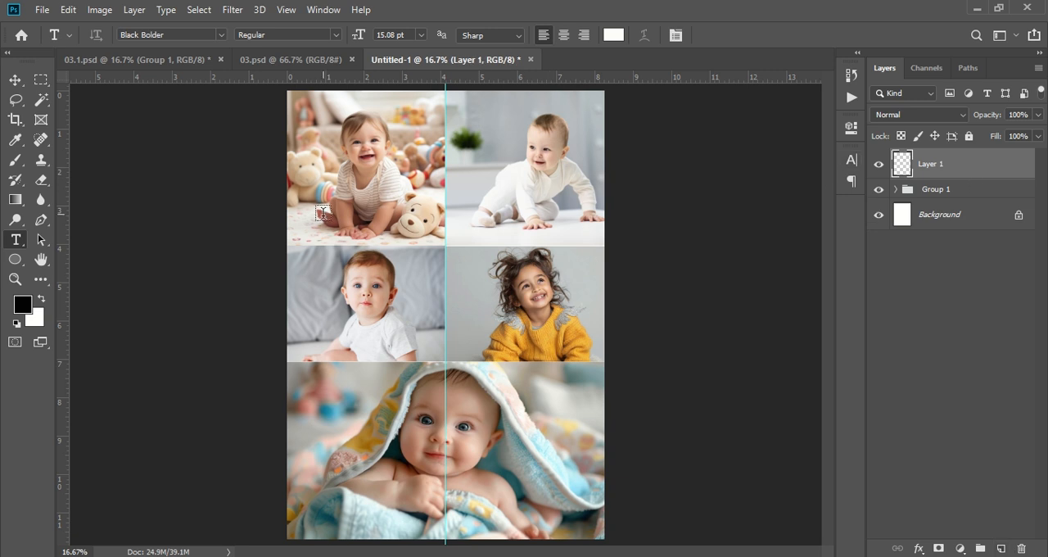
pyautogui.click(421, 186)
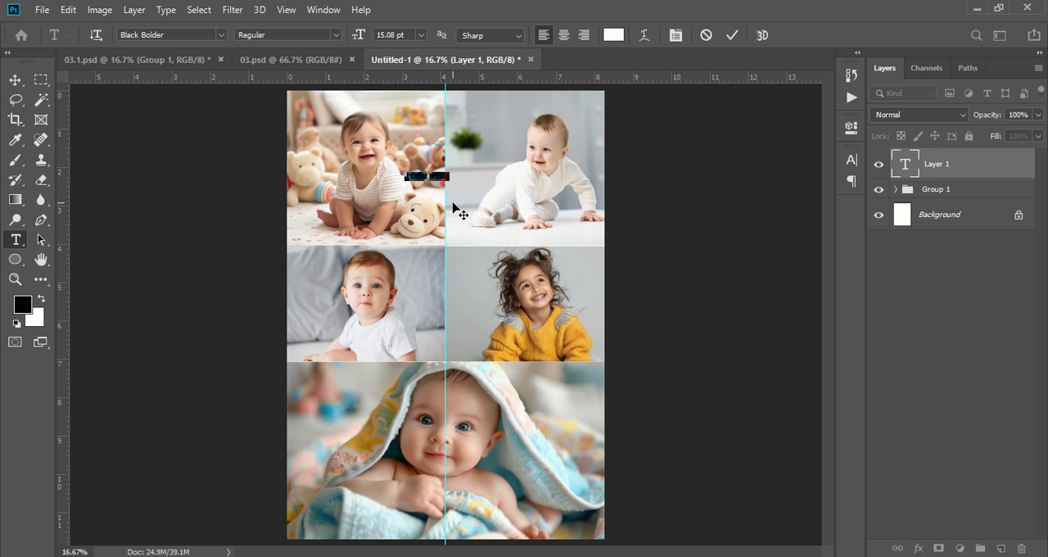
pyautogui.write('B')
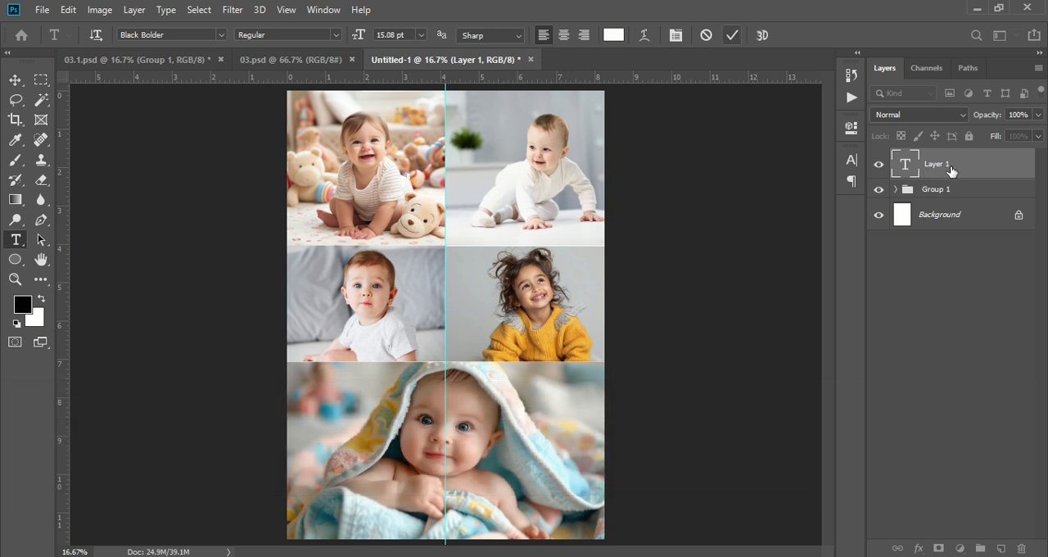
pyautogui.click(970, 164)
# - Enlarge the letter B to about 1728% and position it between the two upper photos near the guide
pyautogui.hotkey('ctrl', 't')
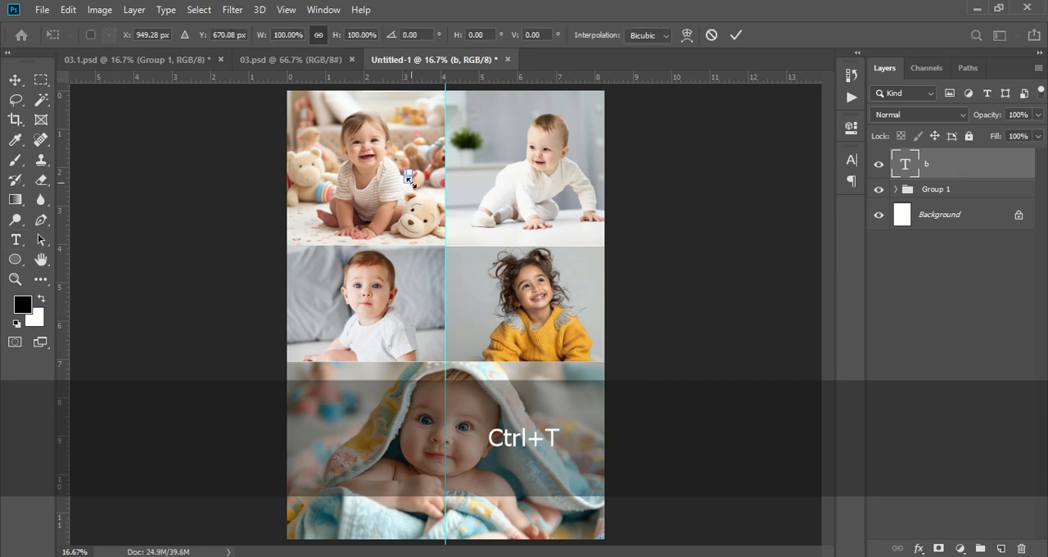
pyautogui.moveTo(444, 216); pyautogui.dragTo(541, 284)
pyautogui.moveTo(453, 261); pyautogui.dragTo(471, 176)
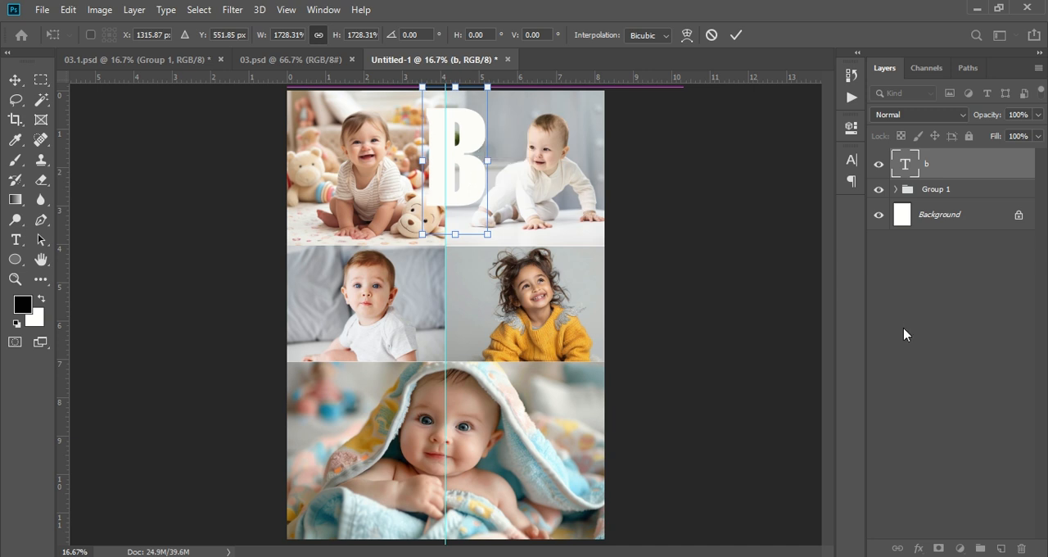
pyautogui.press('Return')
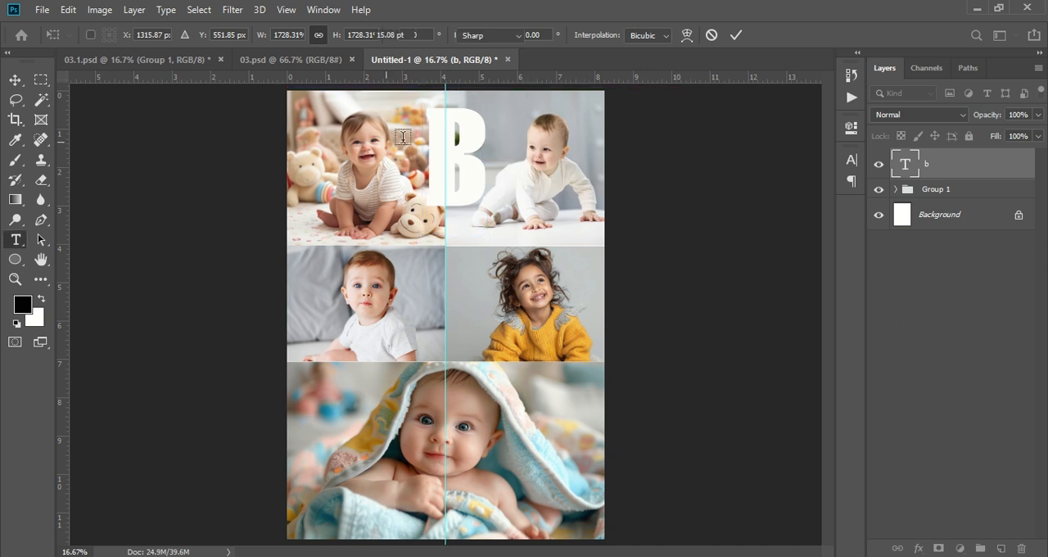
# - Duplicate the letter B layer and move the copy about 3.08 in down, directly below the original letter
pyautogui.click(15, 80)
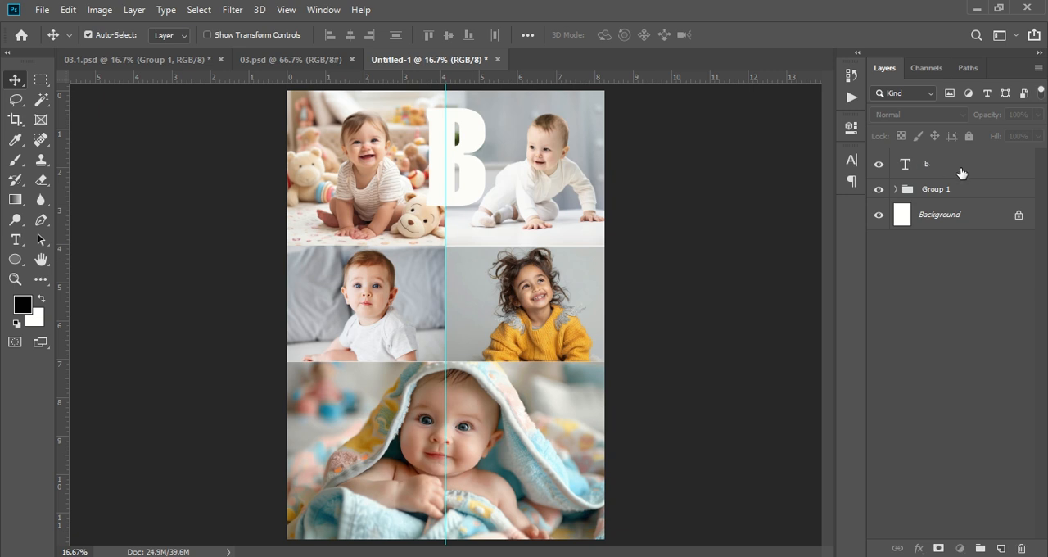
pyautogui.click(933, 166)
pyautogui.moveTo(970, 173); pyautogui.dragTo(1000, 547)
pyautogui.hotkey('ctrl', 't')
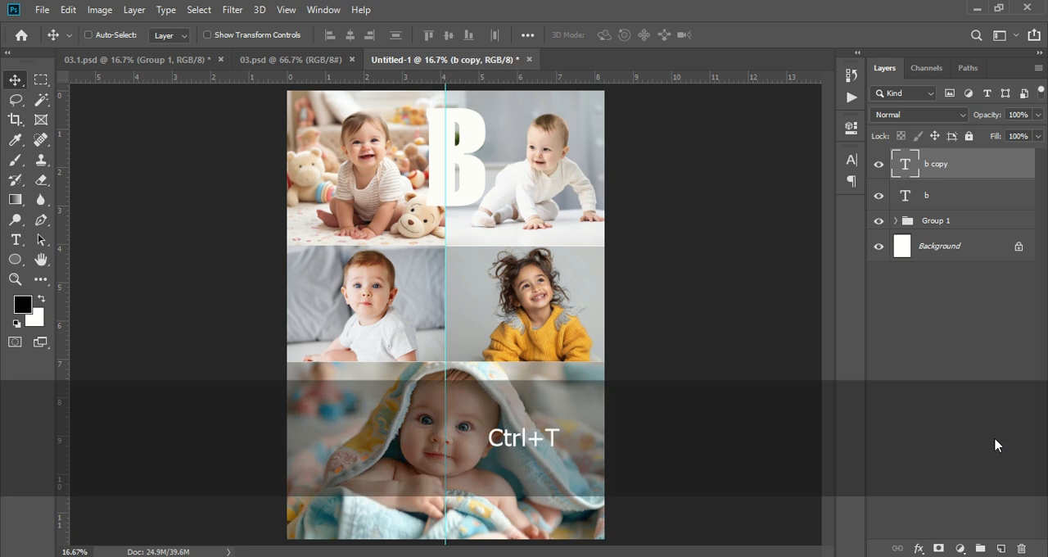
pyautogui.moveTo(470, 231); pyautogui.dragTo(465, 304)
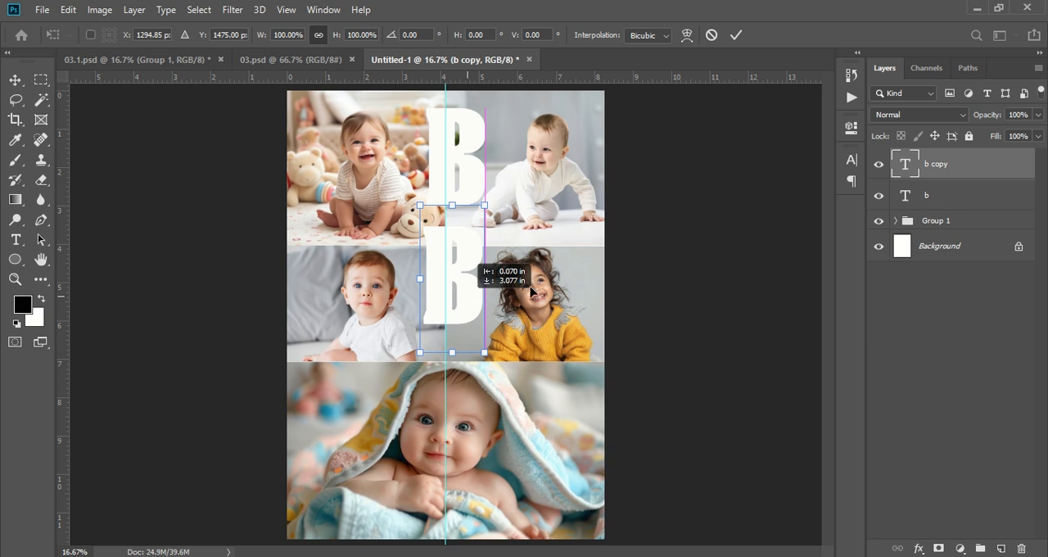
# - Apply the copy's new position and replace its letter B with the letter A
pyautogui.click(15, 239)
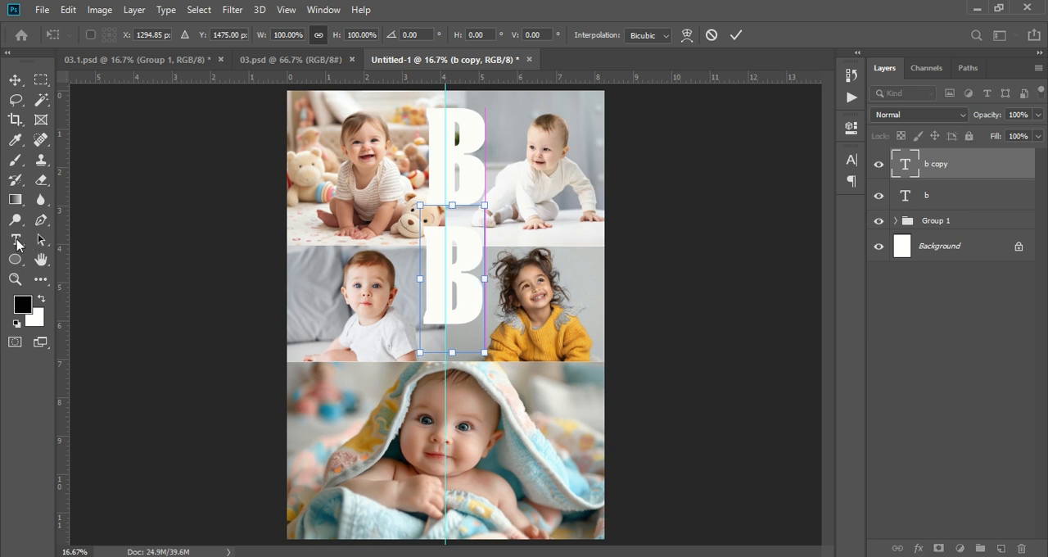
pyautogui.click(328, 289)
pyautogui.click(478, 289)
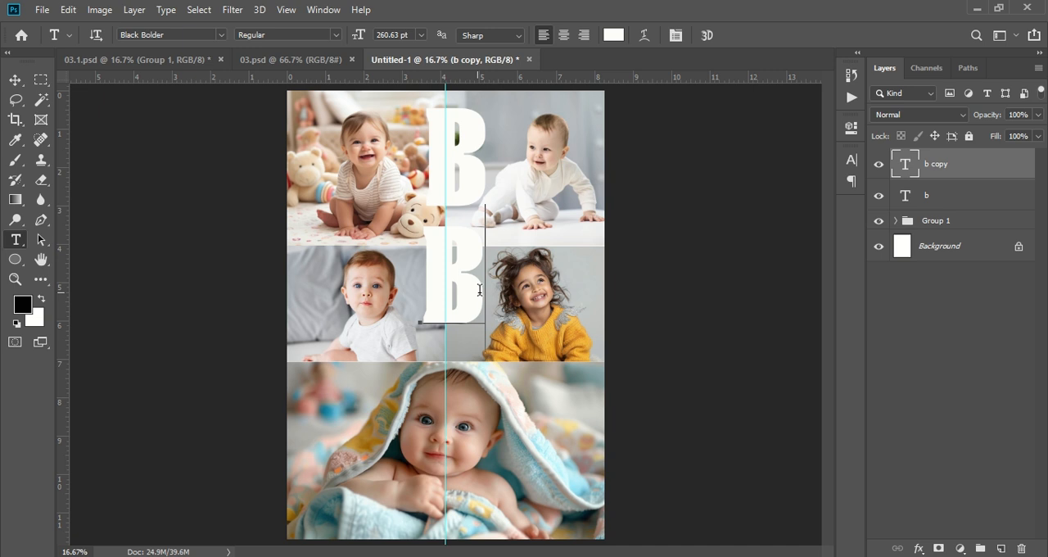
pyautogui.press('BackSpace')
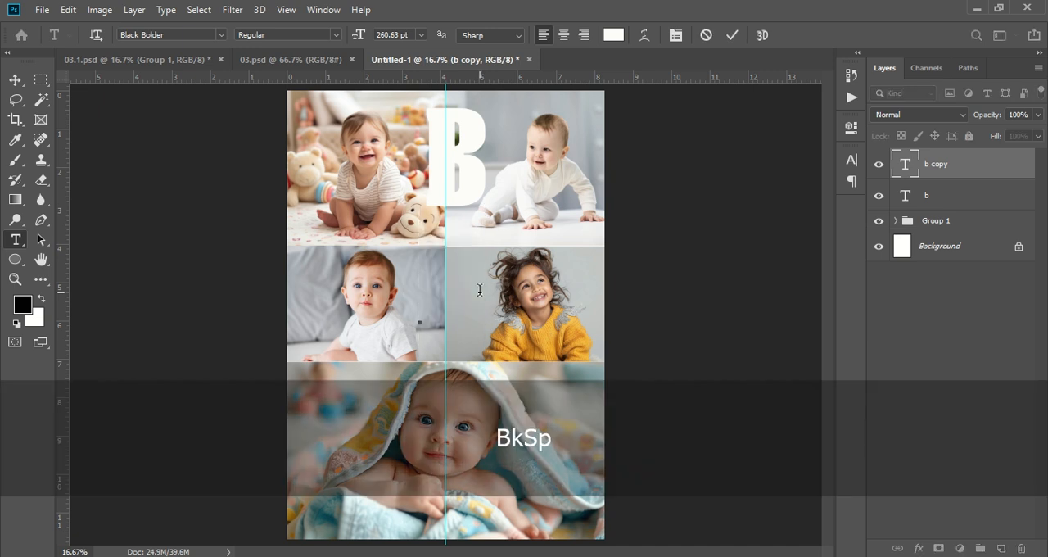
pyautogui.write('A')
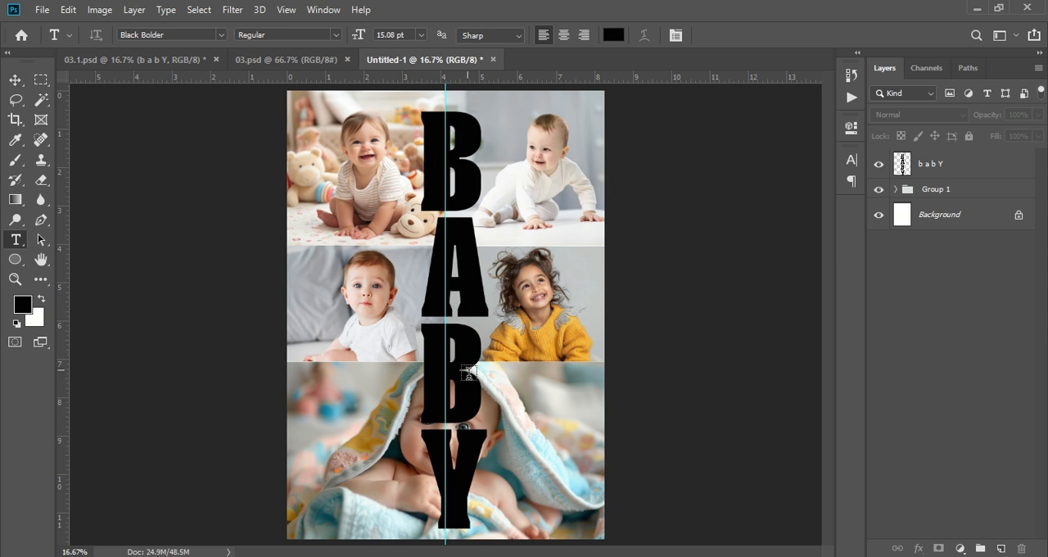
# - Check the finished 03.1.psd design, then embed the portrait-adorable-newborn-baby-with-hat photo from Downloads into Untitled-1
pyautogui.click(179, 60)
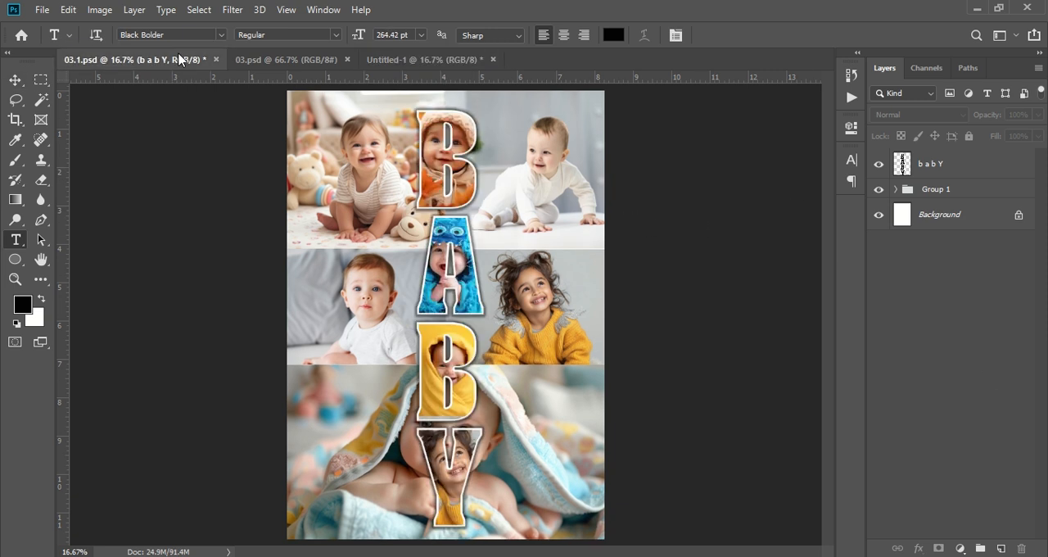
pyautogui.click(441, 61)
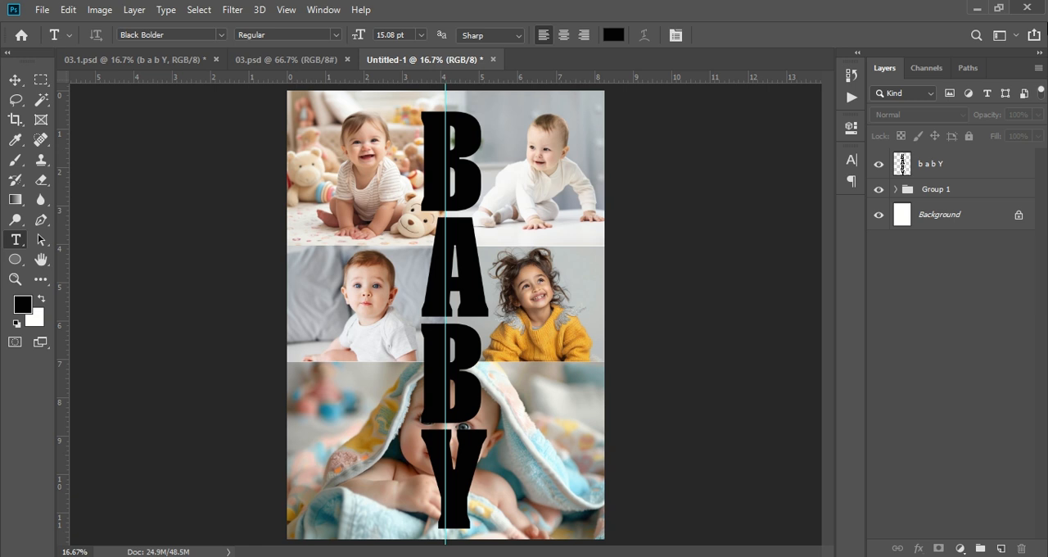
pyautogui.click(41, 10)
pyautogui.click(114, 300)
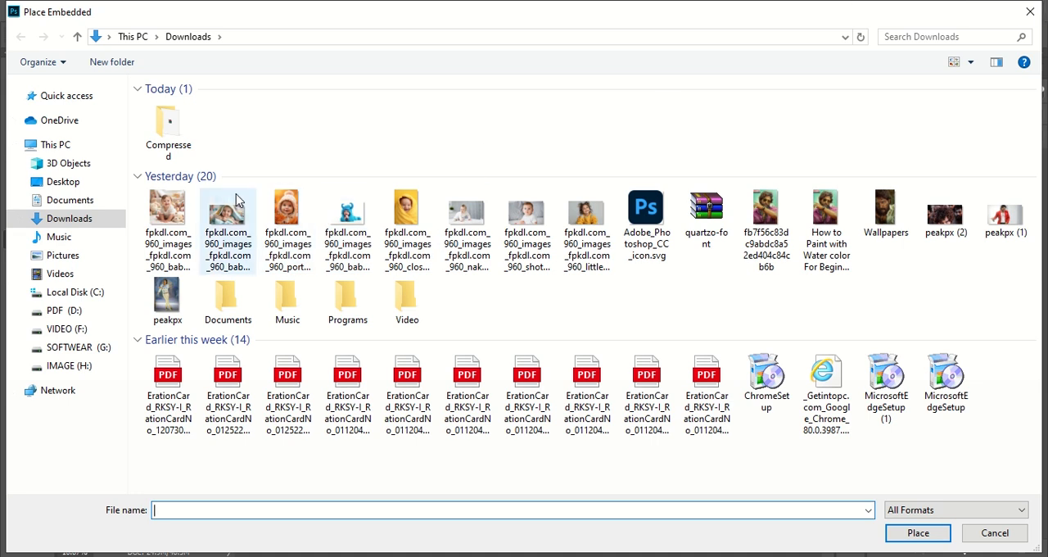
pyautogui.click(285, 210)
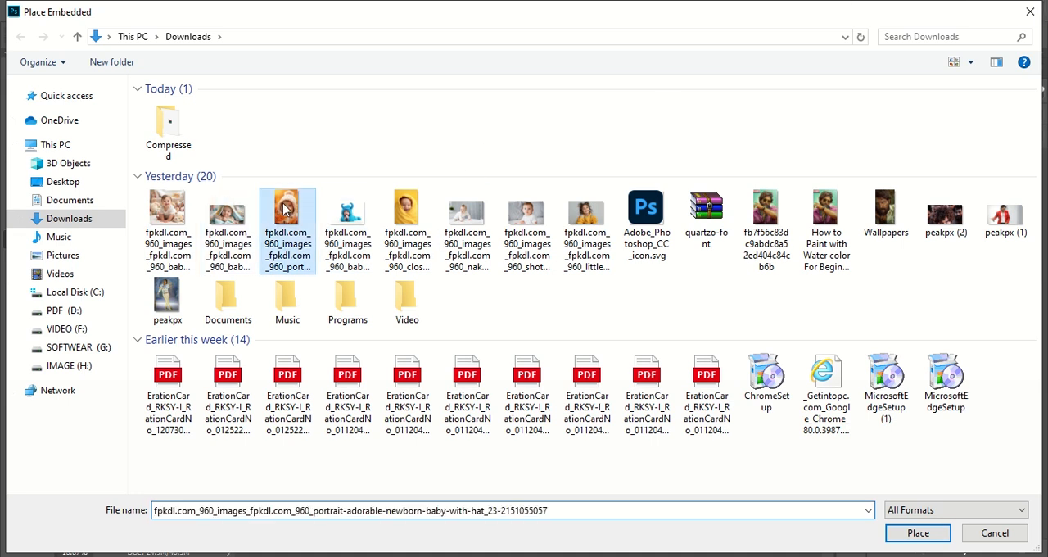
pyautogui.click(923, 532)
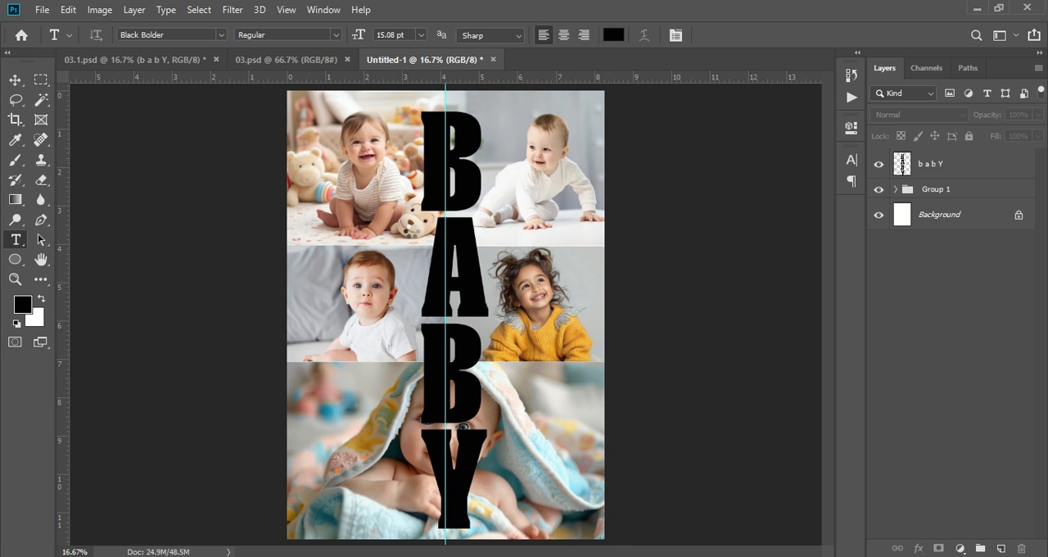
# - Scale the placed hat-baby photo to about 26% and position it over the topmost letter B
pyautogui.moveTo(547, 307); pyautogui.dragTo(399, 294)
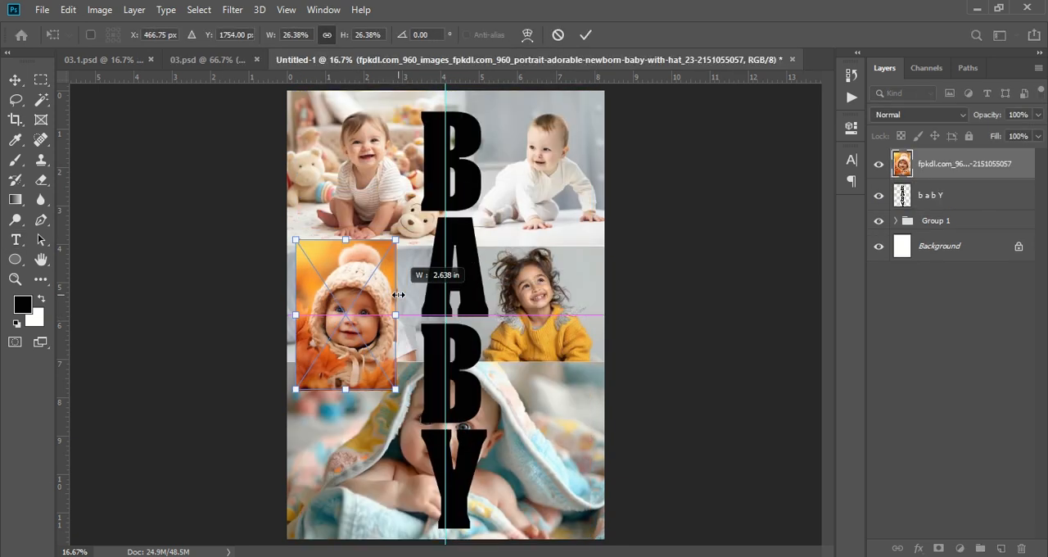
pyautogui.moveTo(365, 338); pyautogui.dragTo(462, 174)
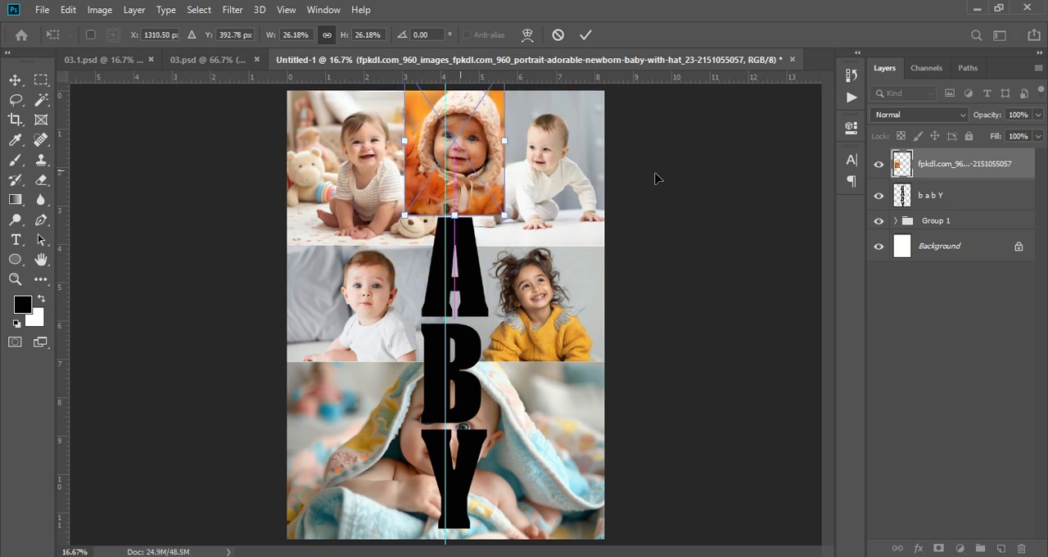
pyautogui.press('t')
# - Clip the hat-baby photo to the BABY lettering with a clipping mask and shift it within the first letter B
pyautogui.click(941, 166)
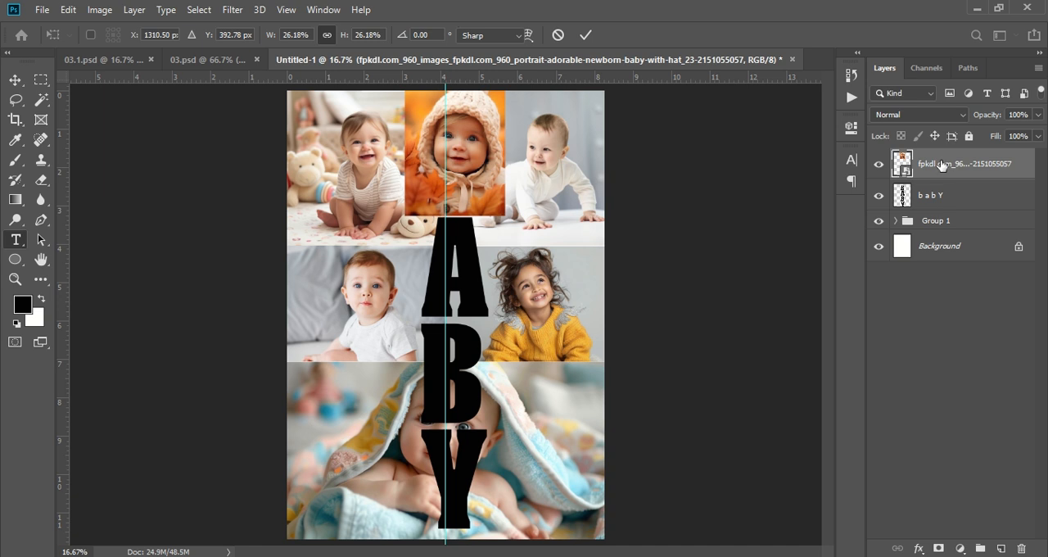
pyautogui.rightClick(941, 165)
pyautogui.click(818, 333)
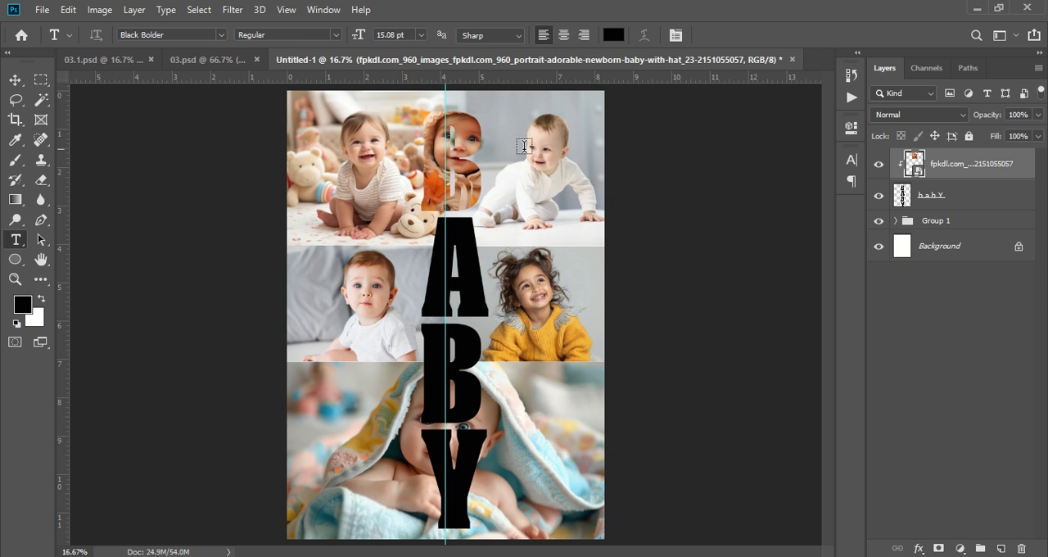
pyautogui.click(27, 83)
pyautogui.moveTo(440, 152)
pyautogui.mouseDown()
pyautogui.moveTo(458, 151)
pyautogui.moveTo(449, 151)
pyautogui.mouseUp()
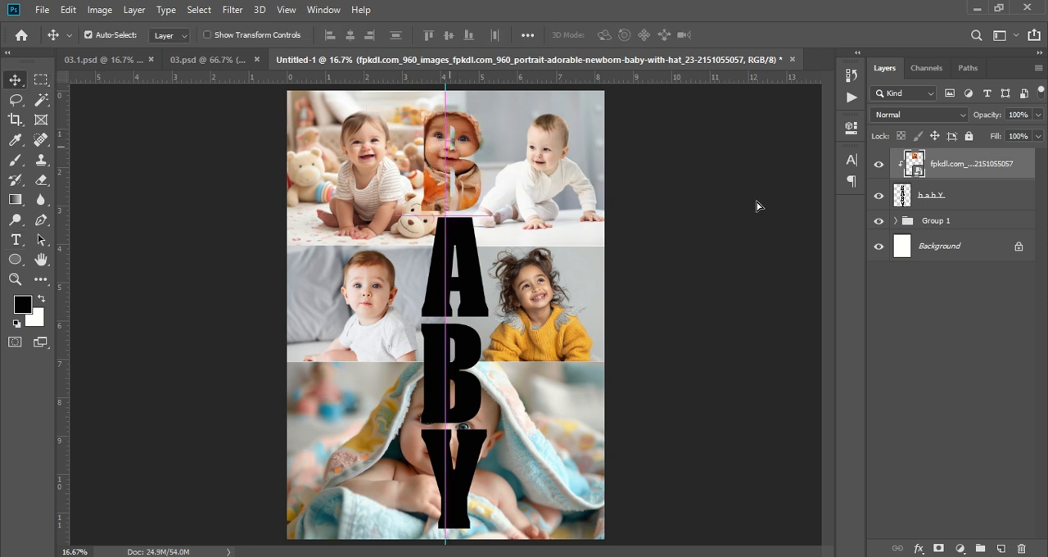
# - Shrink the clipped hat-baby photo slightly and reposition it so the baby's face and hat fit inside the first B
pyautogui.press('ctrl')
pyautogui.hotkey('ctrl', 't')
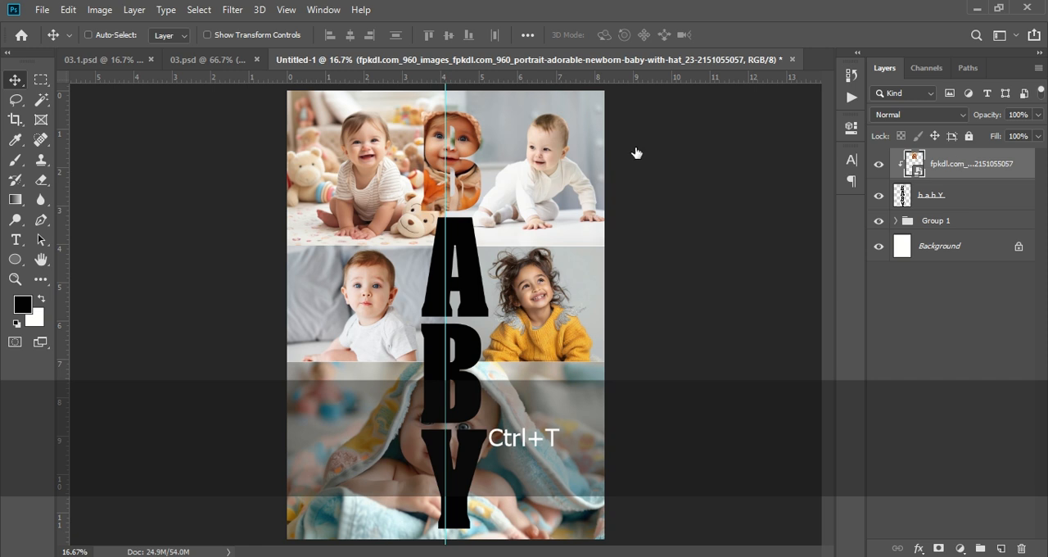
pyautogui.moveTo(494, 140); pyautogui.dragTo(488, 140)
pyautogui.moveTo(482, 141); pyautogui.dragTo(472, 141)
pyautogui.moveTo(463, 184); pyautogui.dragTo(463, 188)
pyautogui.press('Return')
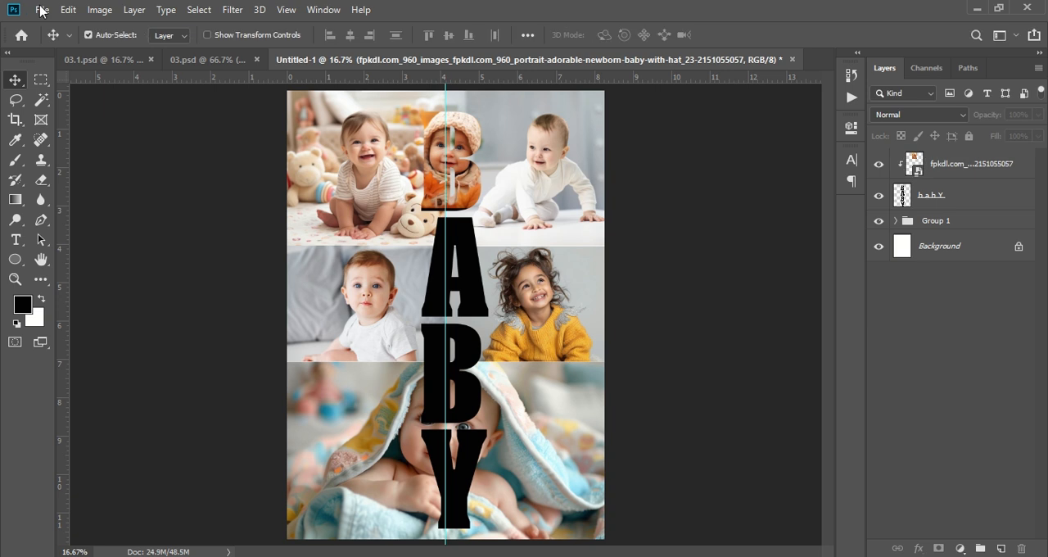
# - Embed the baby-wearing-little-monster-costume-with-horns photo, scale it to about 46.5% and position it over the letter A
pyautogui.click(41, 9)
pyautogui.click(127, 301)
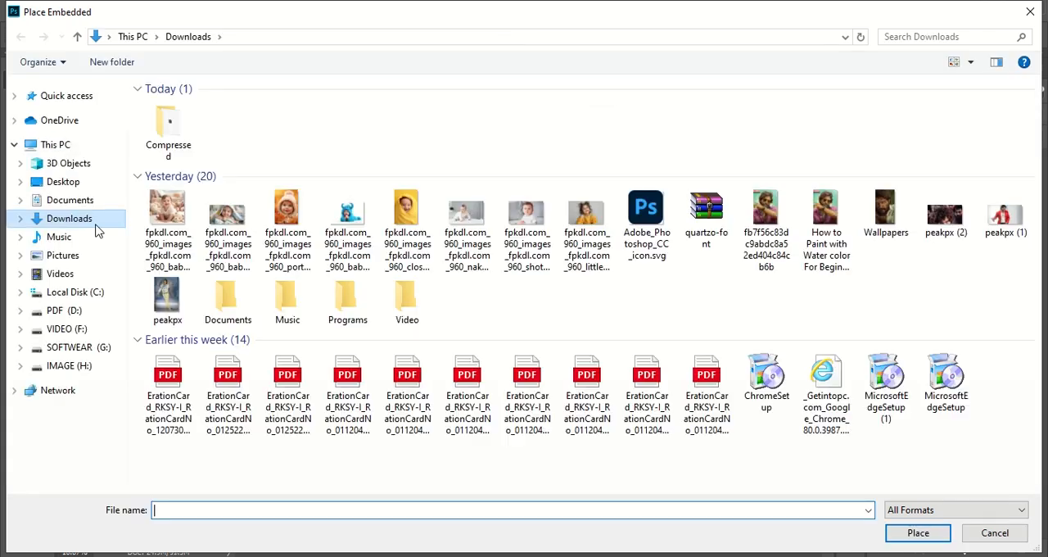
pyautogui.click(347, 219)
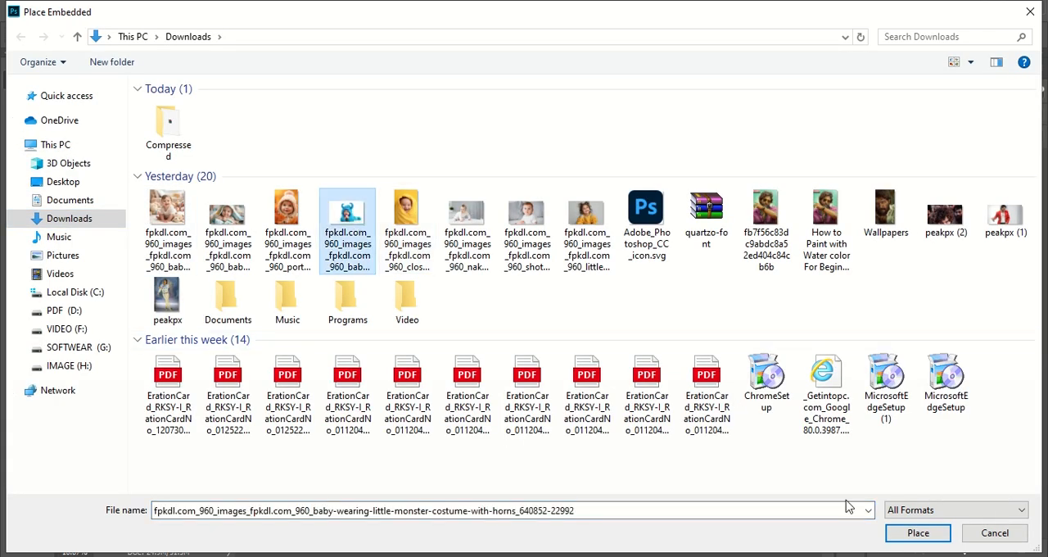
pyautogui.click(906, 539)
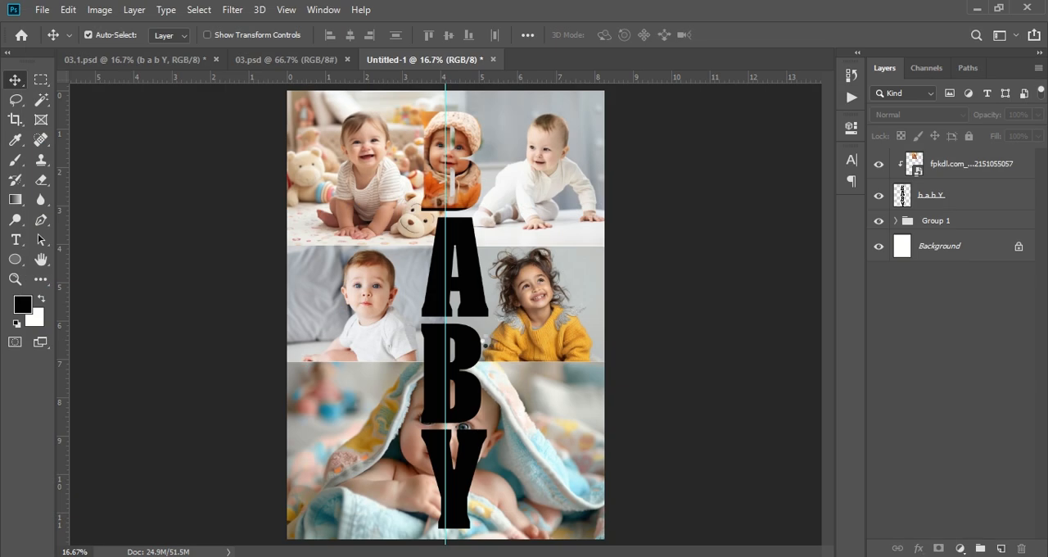
pyautogui.moveTo(574, 316); pyautogui.dragTo(486, 262)
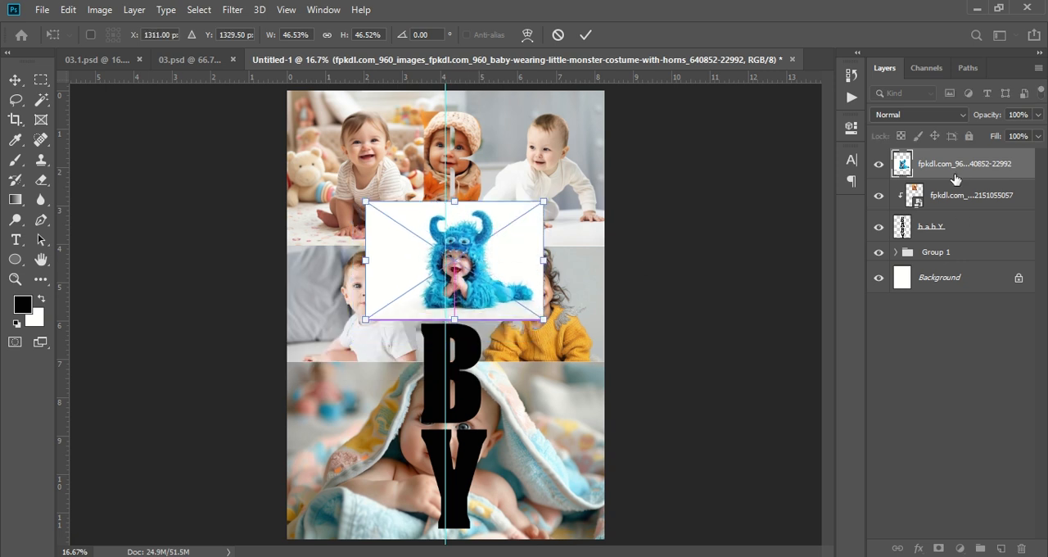
pyautogui.press('Return')
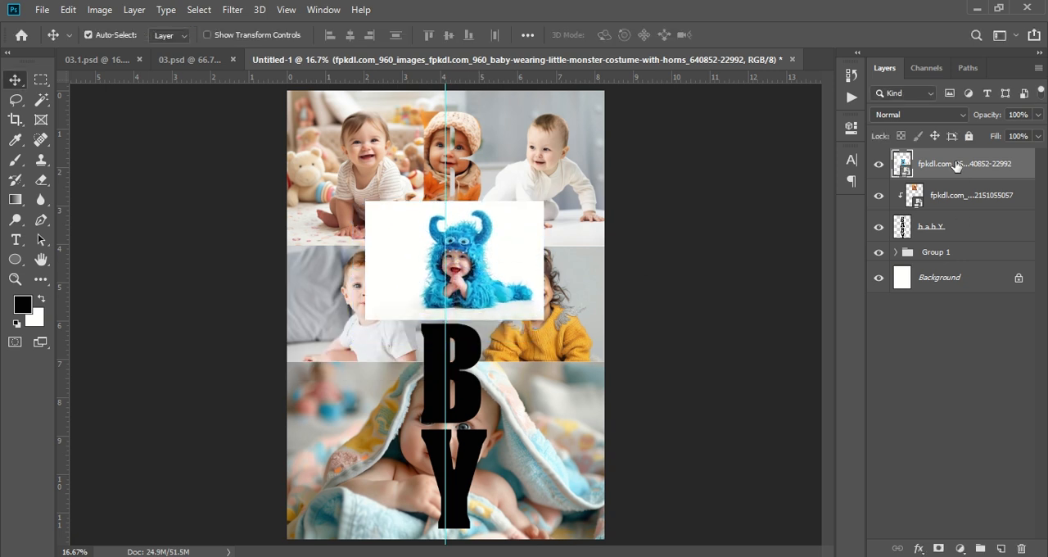
# - Clip the monster-costume photo to the BABY lettering and move it slightly down within the letter A
pyautogui.rightClick(957, 166)
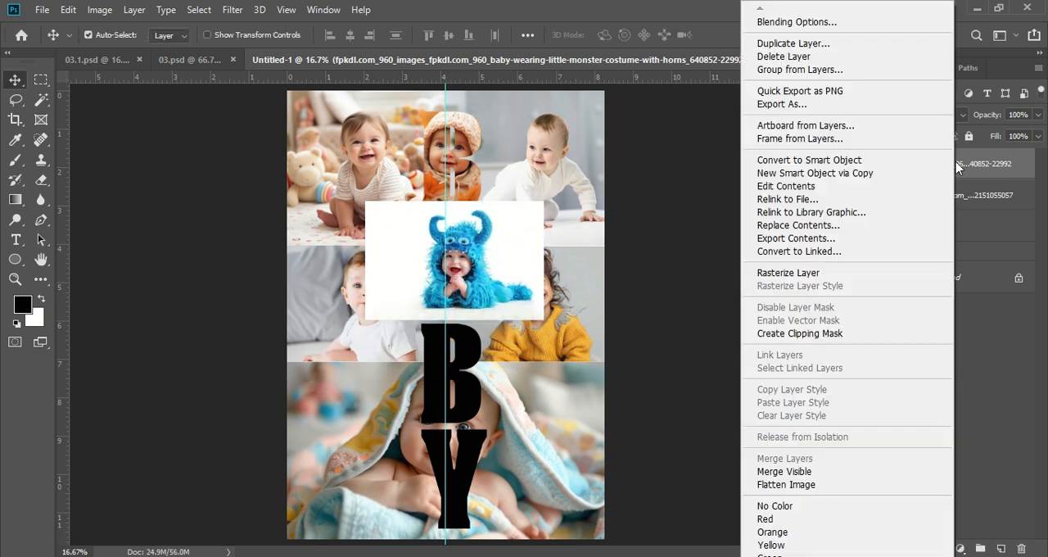
pyautogui.click(827, 333)
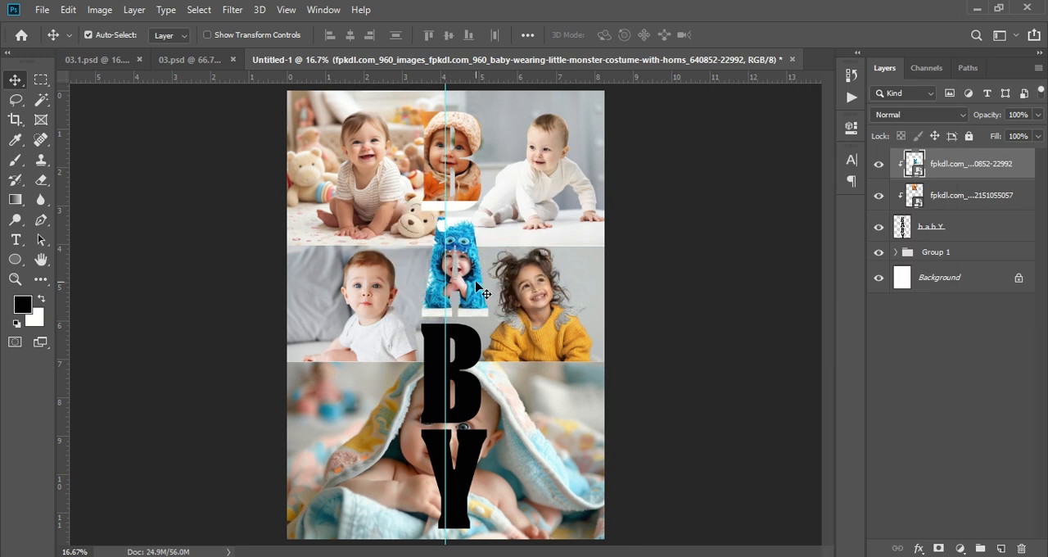
pyautogui.moveTo(476, 288); pyautogui.dragTo(473, 300)
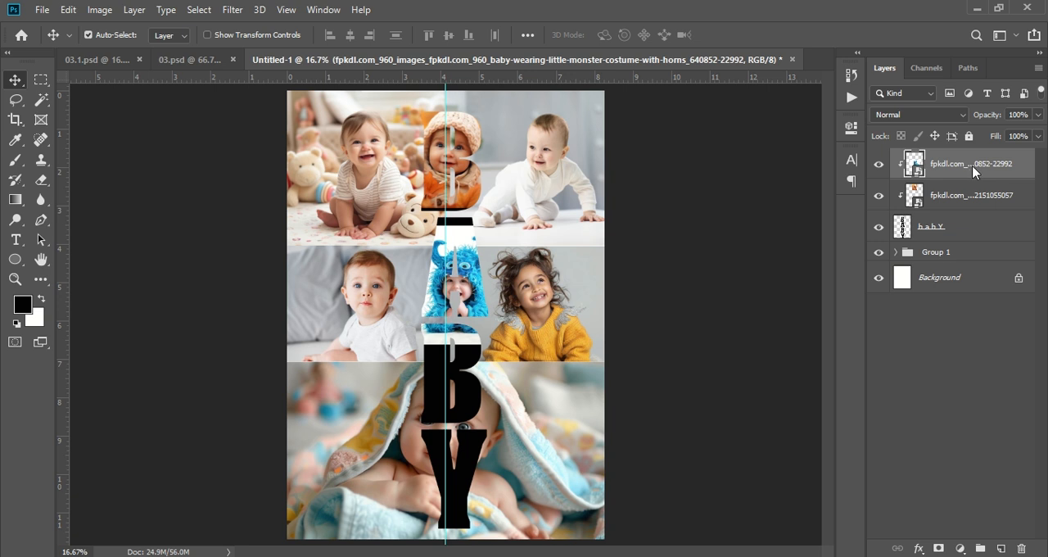
# - Rasterize the monster-costume photo layer and delete its upper and lower strips that spill beyond the letter A
pyautogui.rightClick(973, 170)
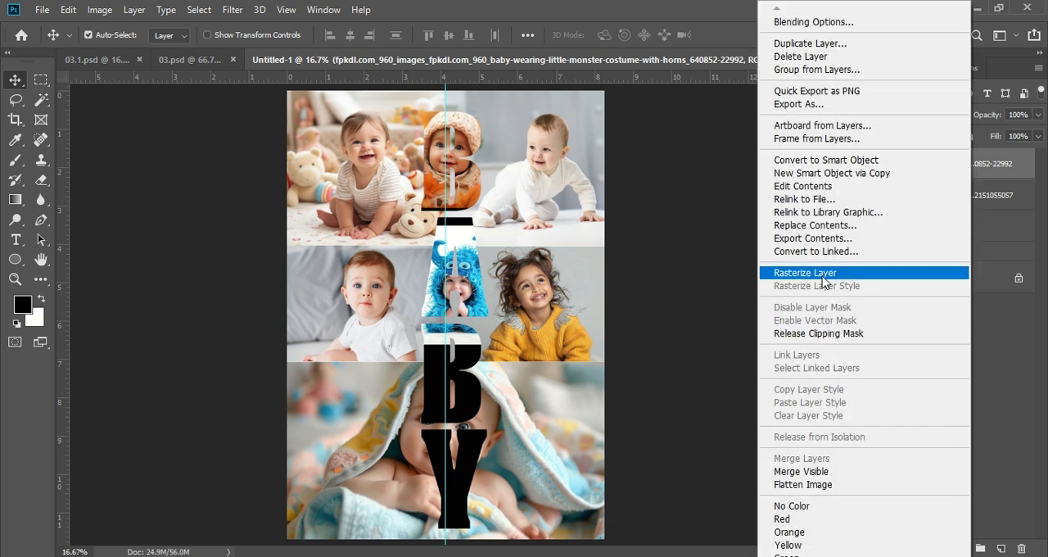
pyautogui.click(822, 275)
pyautogui.click(39, 81)
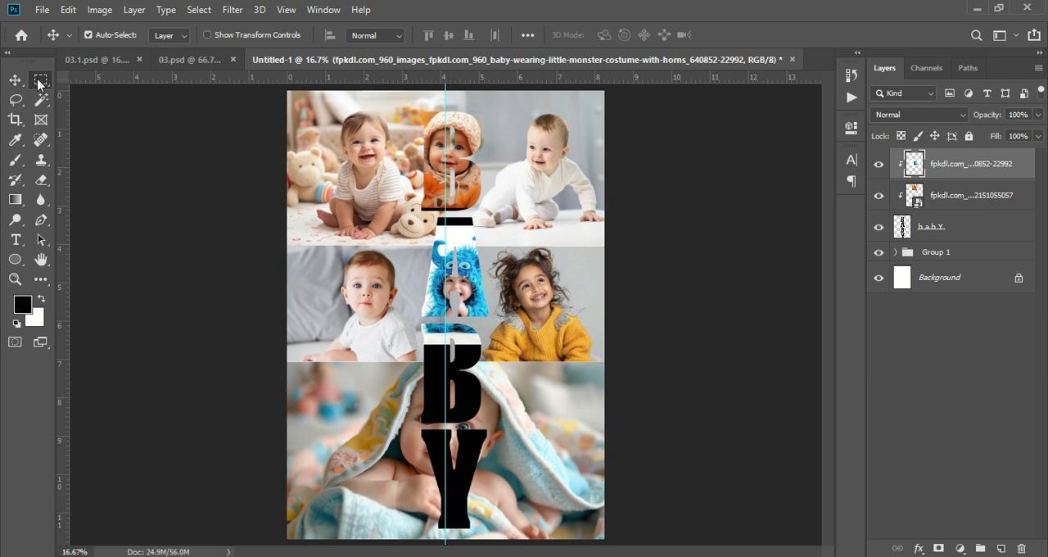
pyautogui.moveTo(355, 209); pyautogui.dragTo(513, 235)
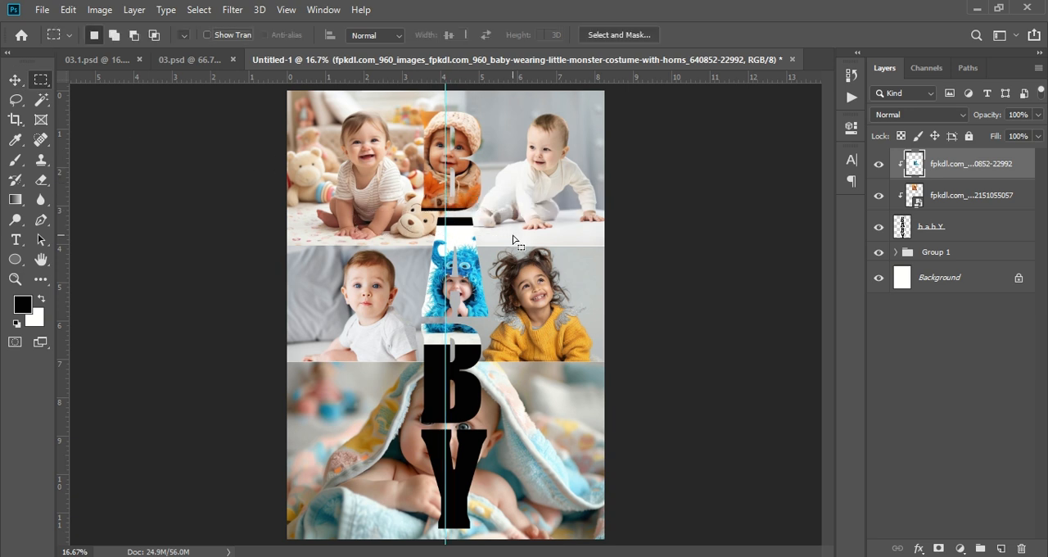
pyautogui.press('Delete')
pyautogui.moveTo(342, 333); pyautogui.dragTo(549, 388)
pyautogui.press('Delete')
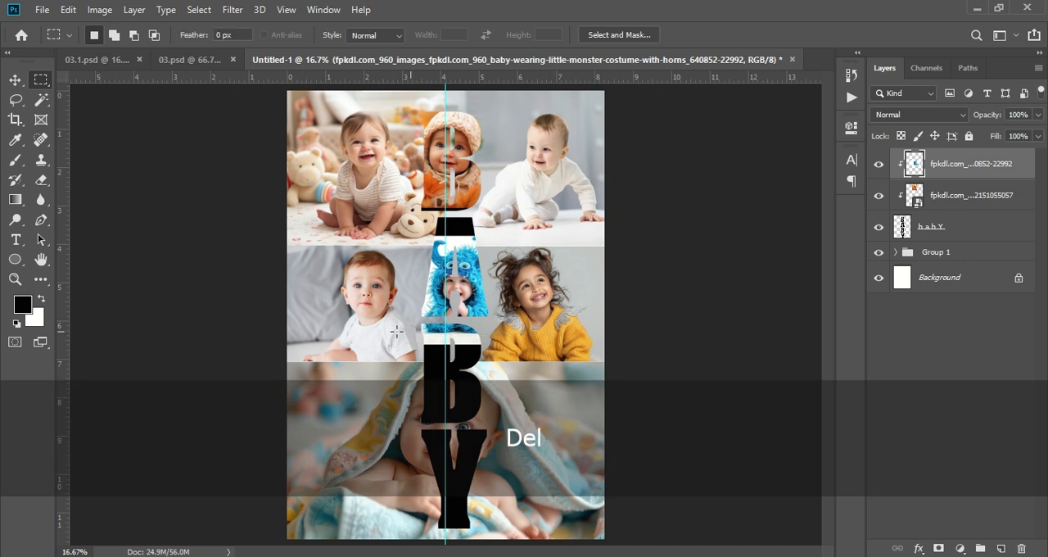
# - Clear the selection, then enlarge the monster-costume photo to about 128% and position it so the costumed baby fills the letter A
pyautogui.click(15, 80)
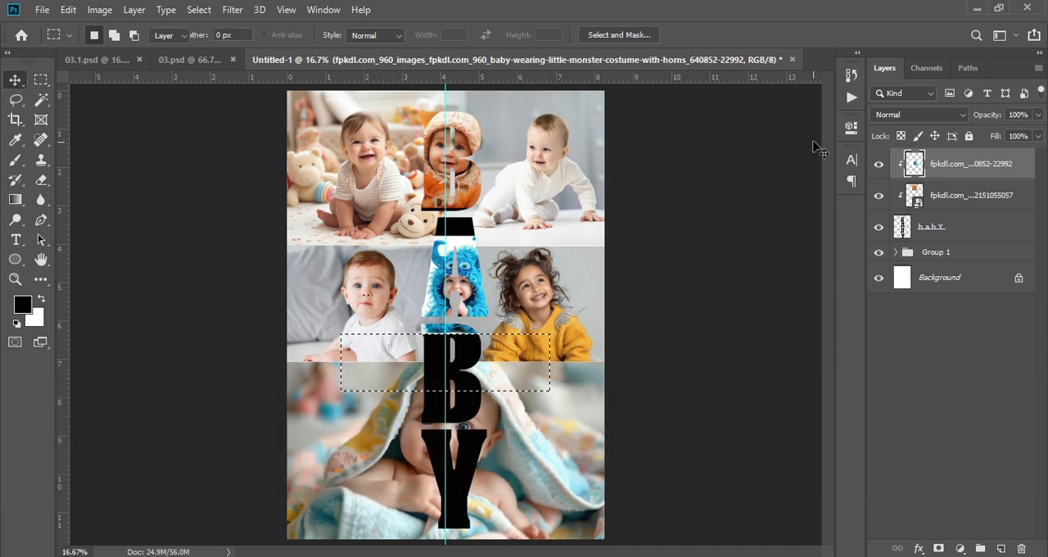
pyautogui.hotkey('ctrl', 't')
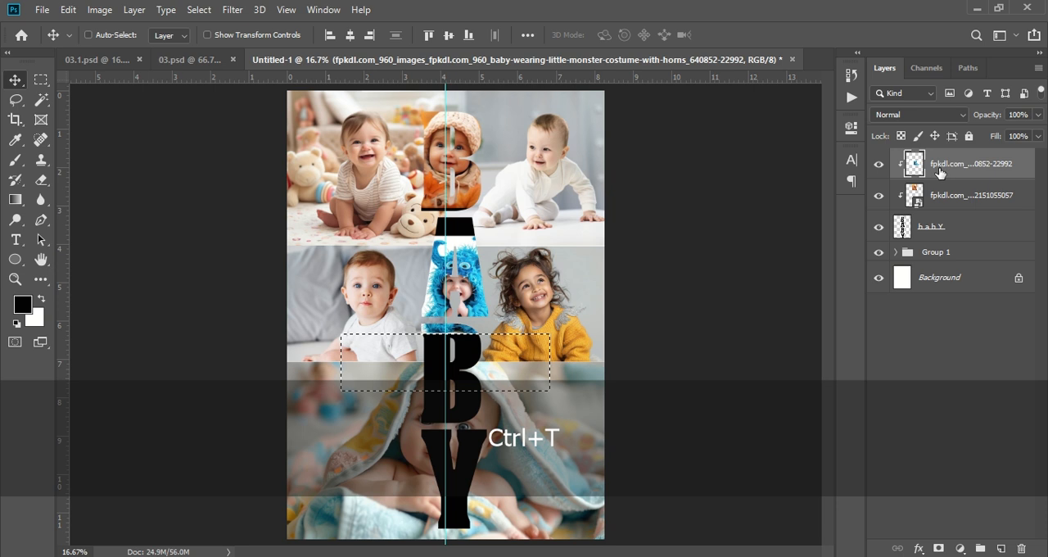
pyautogui.hotkey('ctrl', 'd')
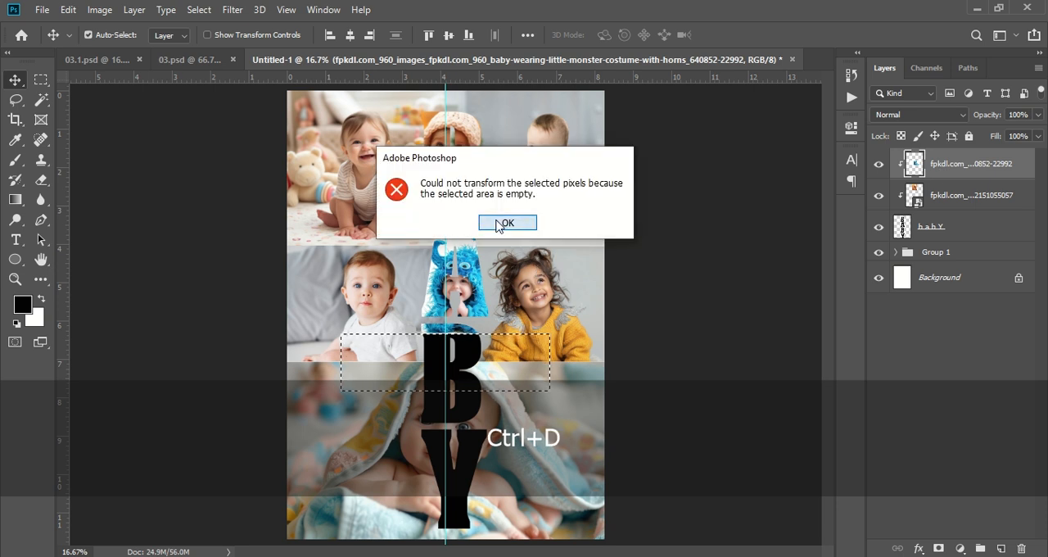
pyautogui.click(506, 223)
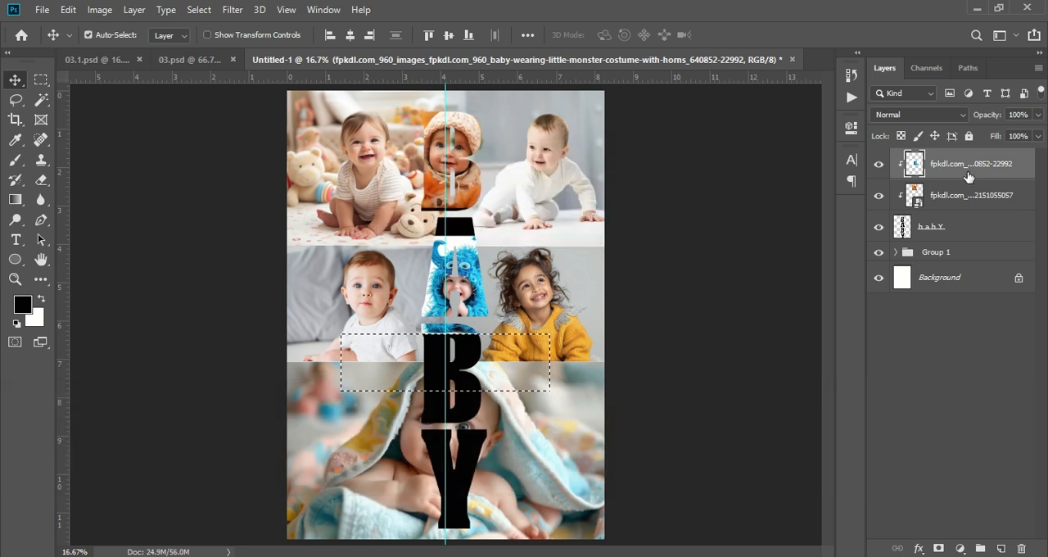
pyautogui.hotkey('ctrl', 'd')
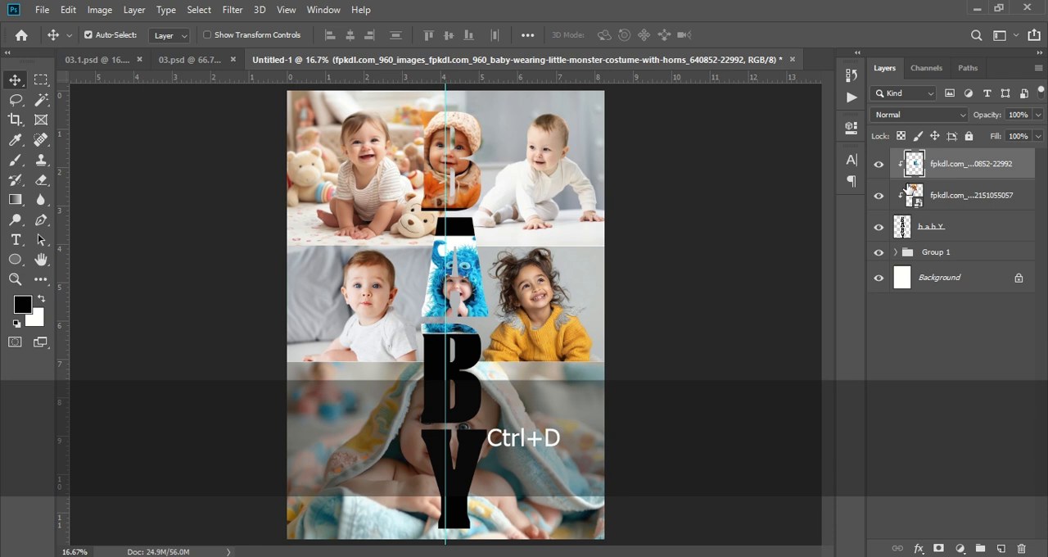
pyautogui.hotkey('ctrl', 't')
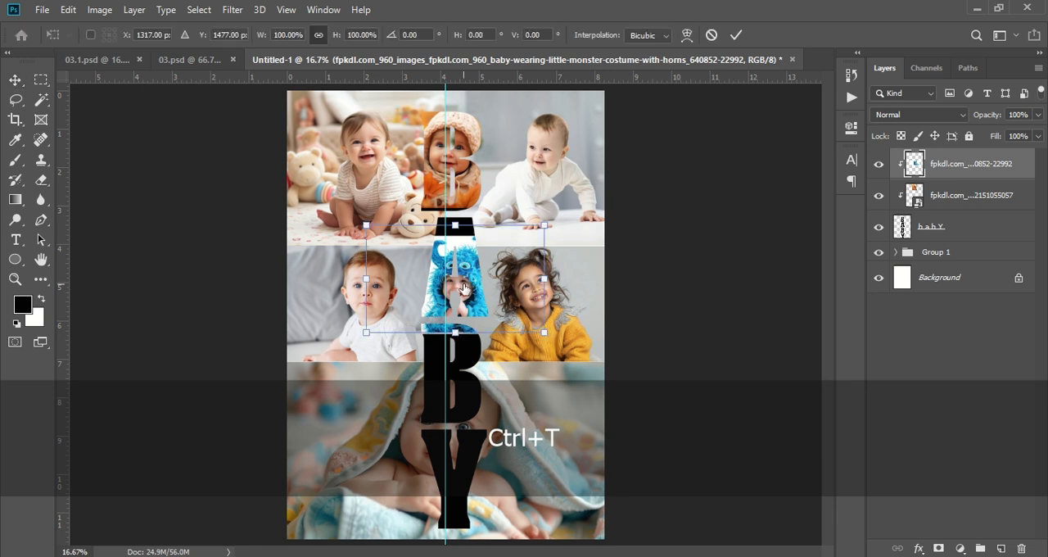
pyautogui.moveTo(456, 225); pyautogui.dragTo(456, 191)
pyautogui.moveTo(461, 255)
pyautogui.mouseDown()
pyautogui.moveTo(450, 256)
pyautogui.moveTo(460, 248)
pyautogui.mouseUp()
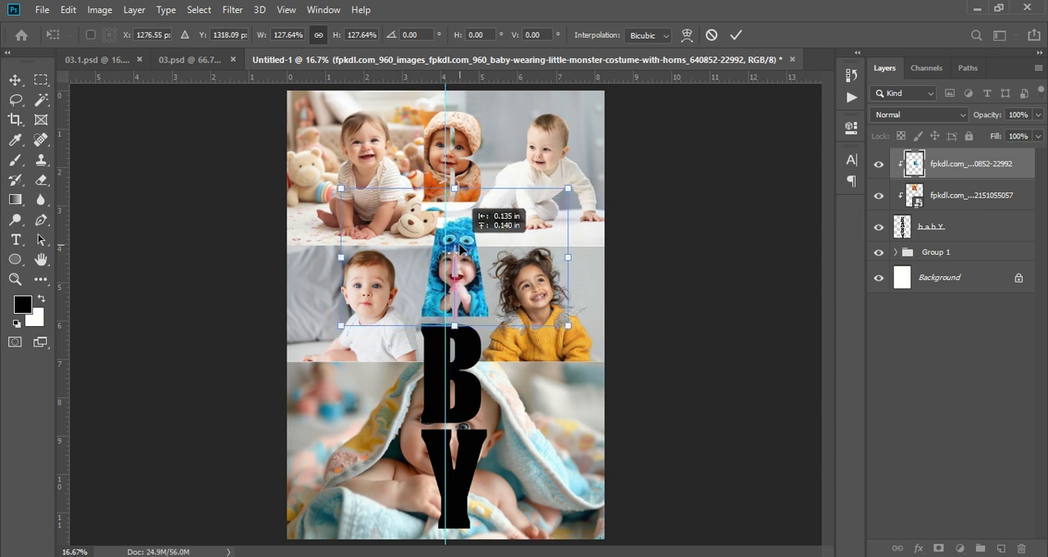
pyautogui.press('Return')
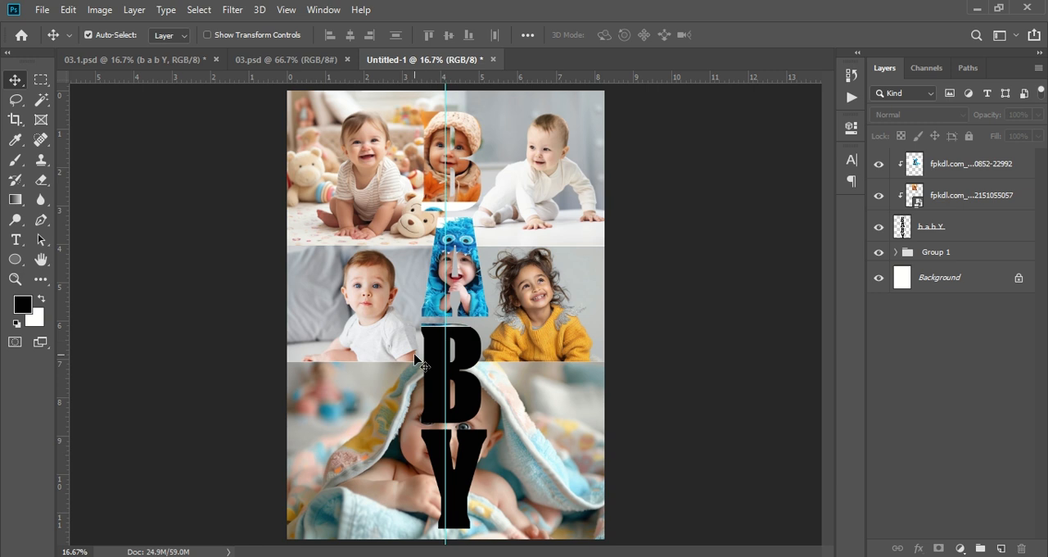
pyautogui.click(17, 241)
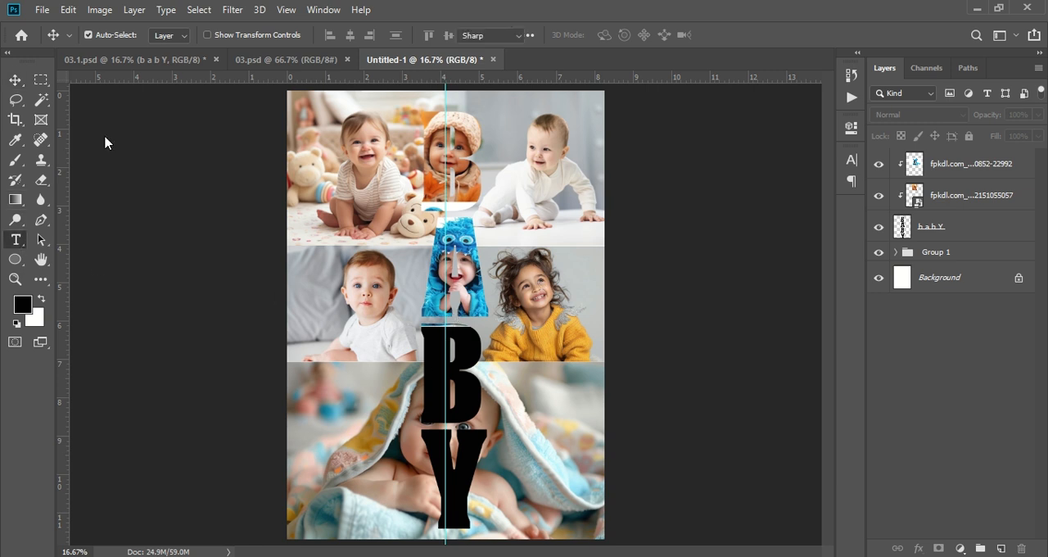
pyautogui.click(17, 80)
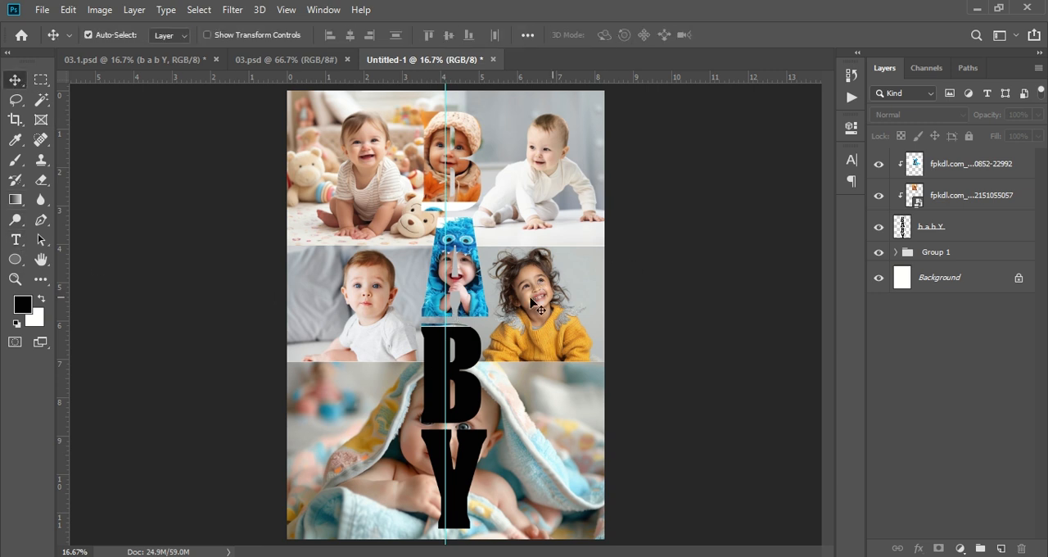
# - Delete the strip of the monster-costume photo that spills onto the upper part of the second B, and clear the selection
pyautogui.click(39, 79)
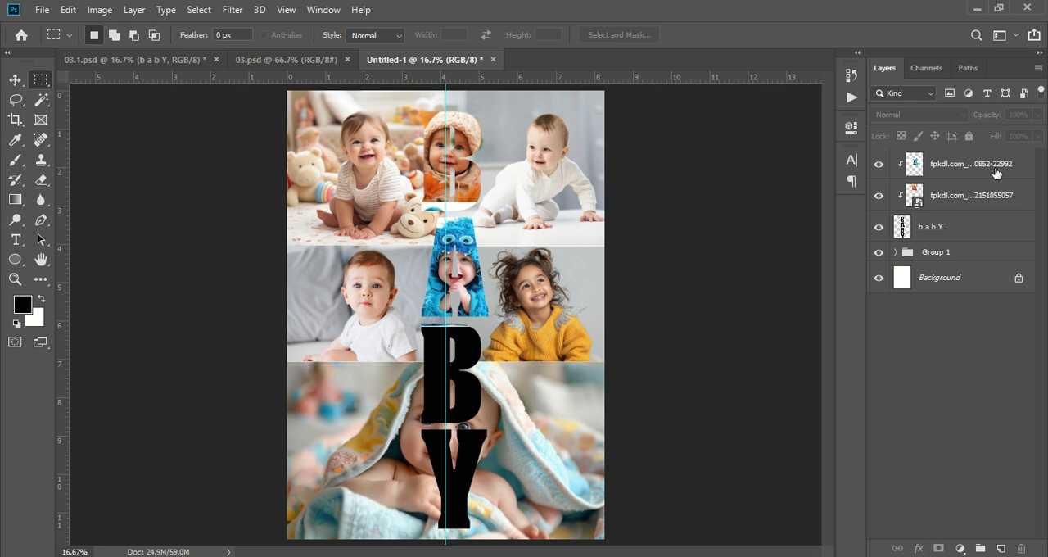
pyautogui.click(1003, 170)
pyautogui.moveTo(392, 321); pyautogui.dragTo(565, 370)
pyautogui.press('Delete')
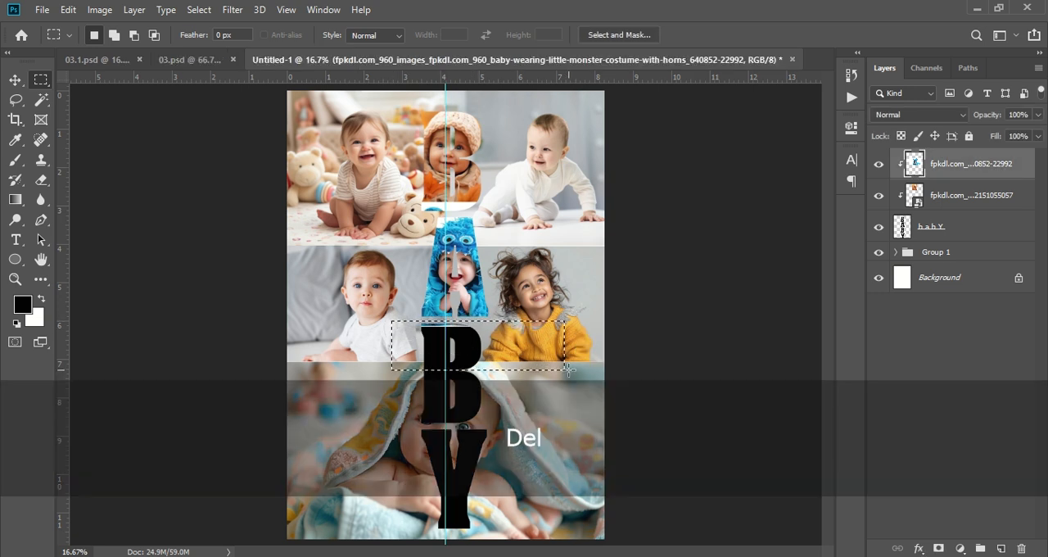
pyautogui.click(16, 80)
pyautogui.hotkey('ctrl', 'd')
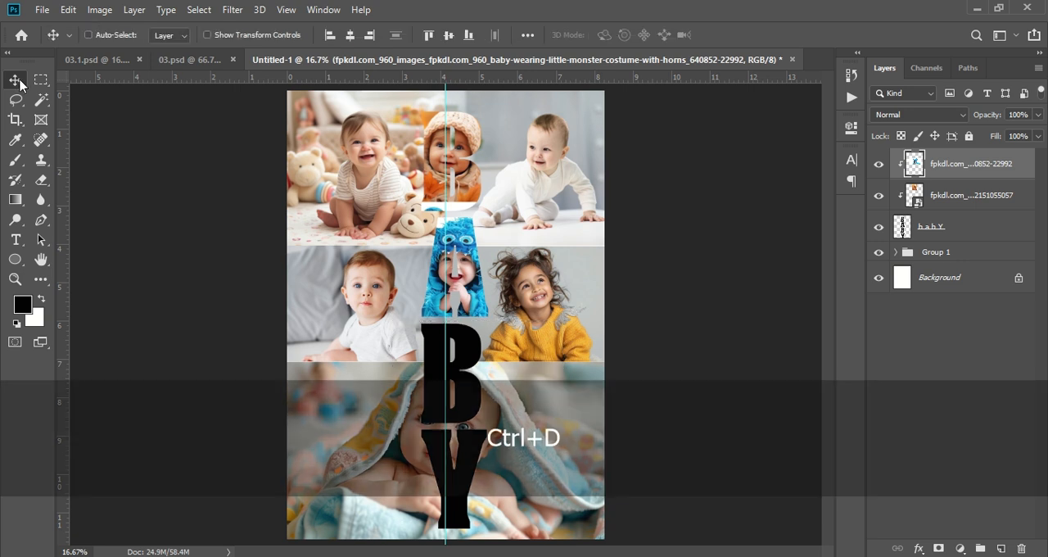
# - Embed the close-up-new-born-baby-smiling photo, scale it to about 20.4% and position it over the second B
pyautogui.click(41, 11)
pyautogui.click(121, 297)
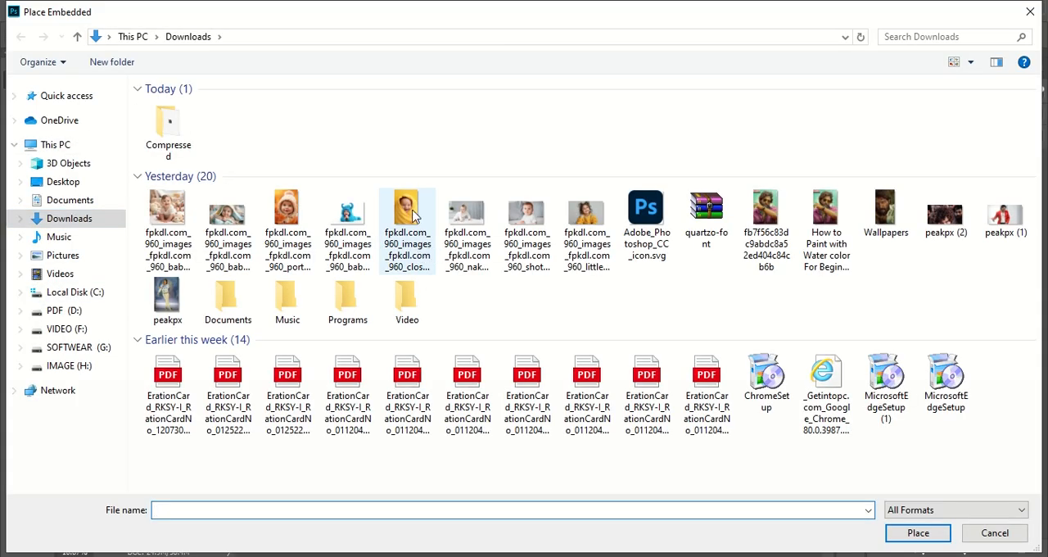
pyautogui.click(416, 219)
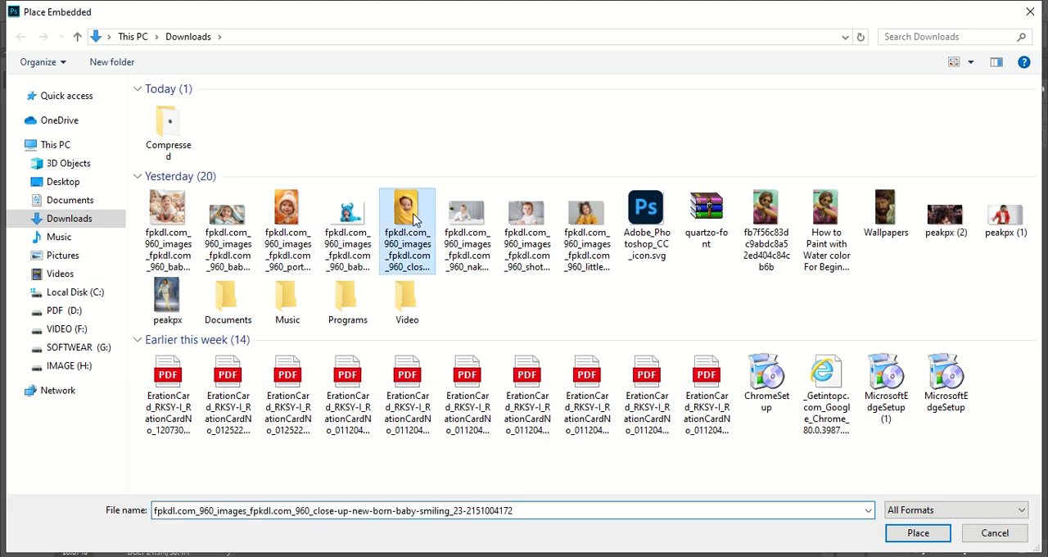
pyautogui.click(907, 538)
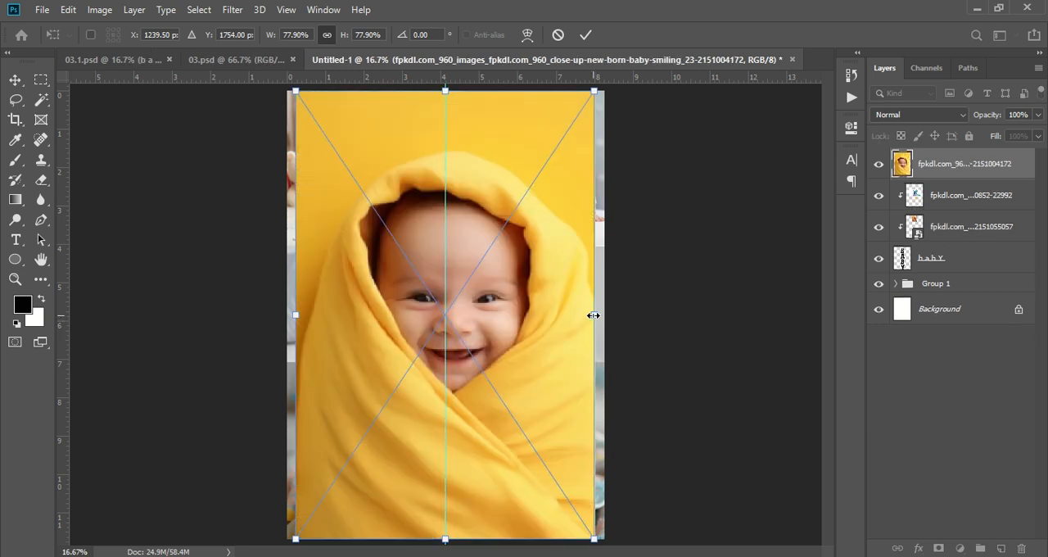
pyautogui.moveTo(593, 316); pyautogui.dragTo(448, 363)
pyautogui.moveTo(451, 409); pyautogui.dragTo(451, 428)
pyautogui.press('Return')
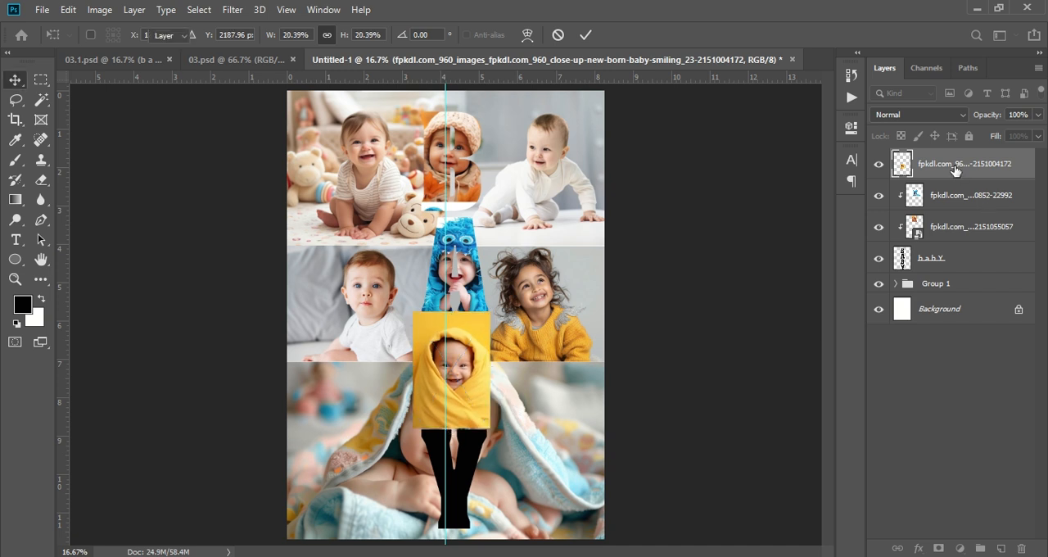
# - Clip the yellow-blanket baby photo to the BABY lettering and shrink it to about 19% so it fills only the second B
pyautogui.rightClick(955, 166)
pyautogui.click(815, 336)
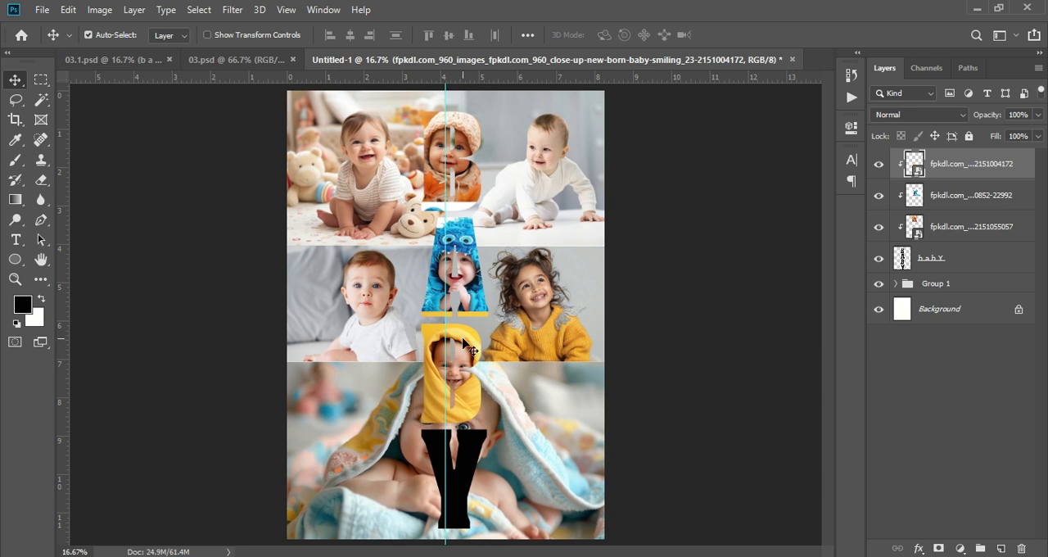
pyautogui.hotkey('ctrl', 't')
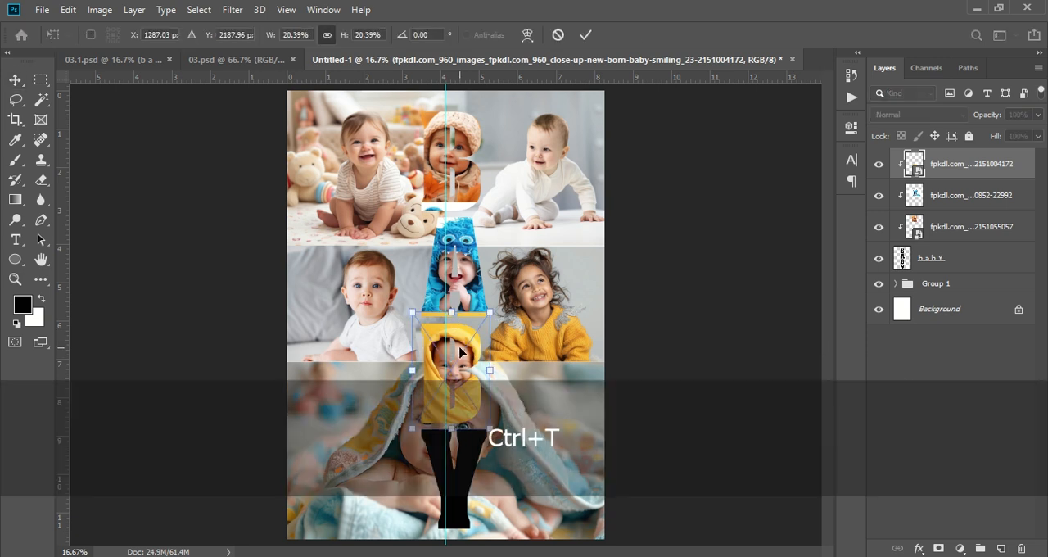
pyautogui.moveTo(452, 312); pyautogui.dragTo(459, 320)
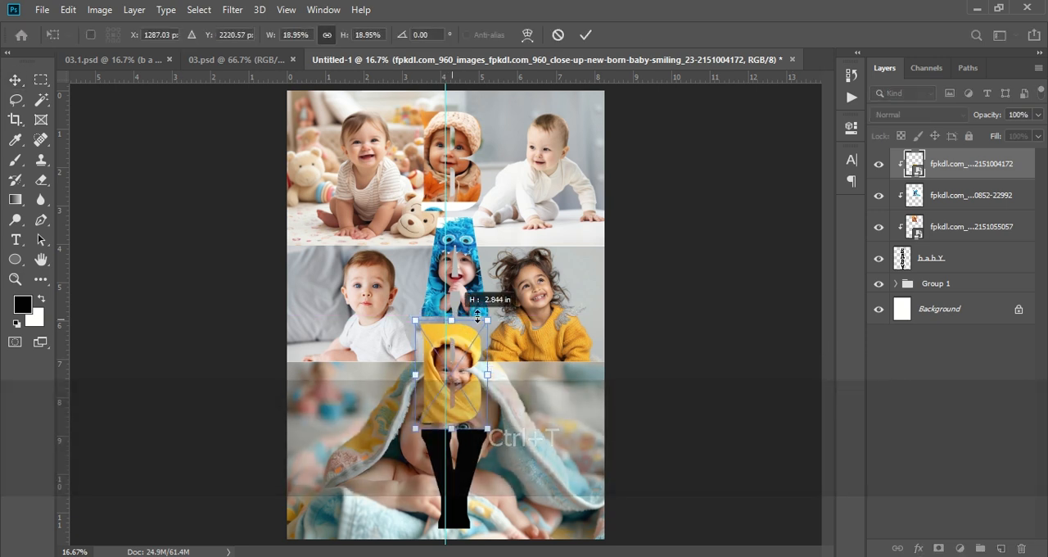
pyautogui.press('Return')
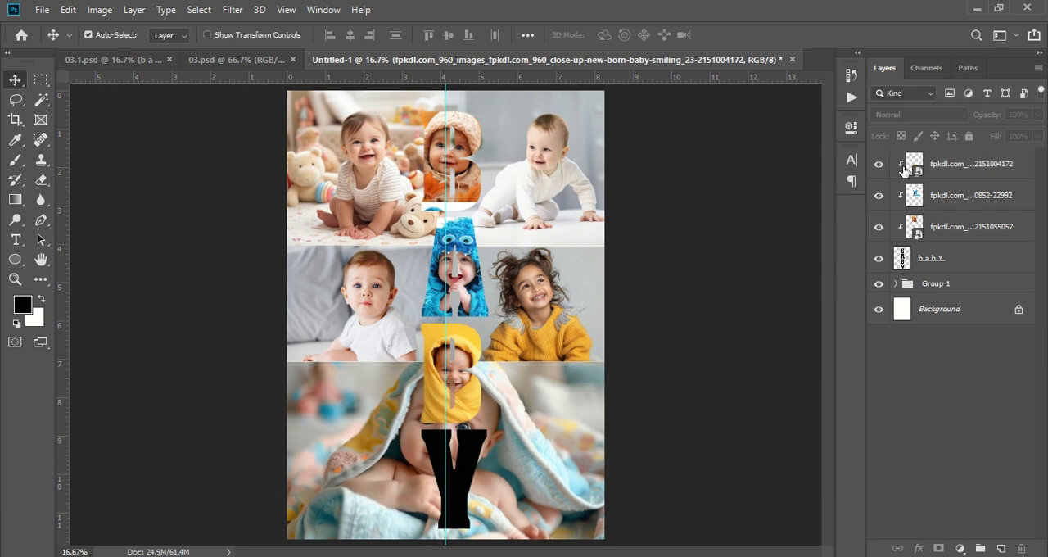
# - Nudge the newborn-baby-with-hat photo slightly within the first B, keeping its scale
pyautogui.click(942, 233)
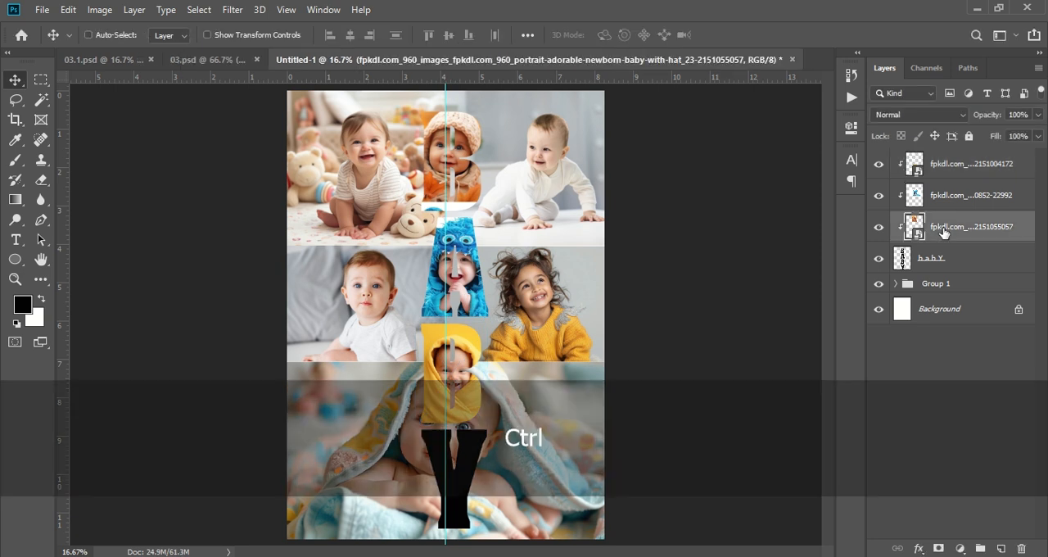
pyautogui.hotkey('ctrl', 't')
pyautogui.moveTo(463, 171); pyautogui.dragTo(465, 175)
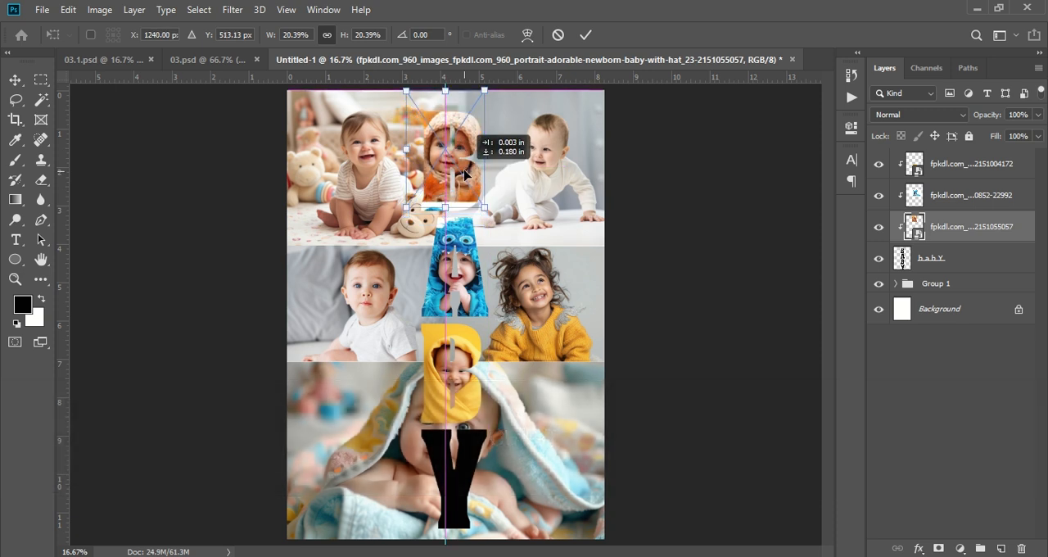
pyautogui.click(945, 342)
# - Delete the strip of the monster-costume photo that covers the lower edge of the first B, and clear the selection
pyautogui.click(961, 202)
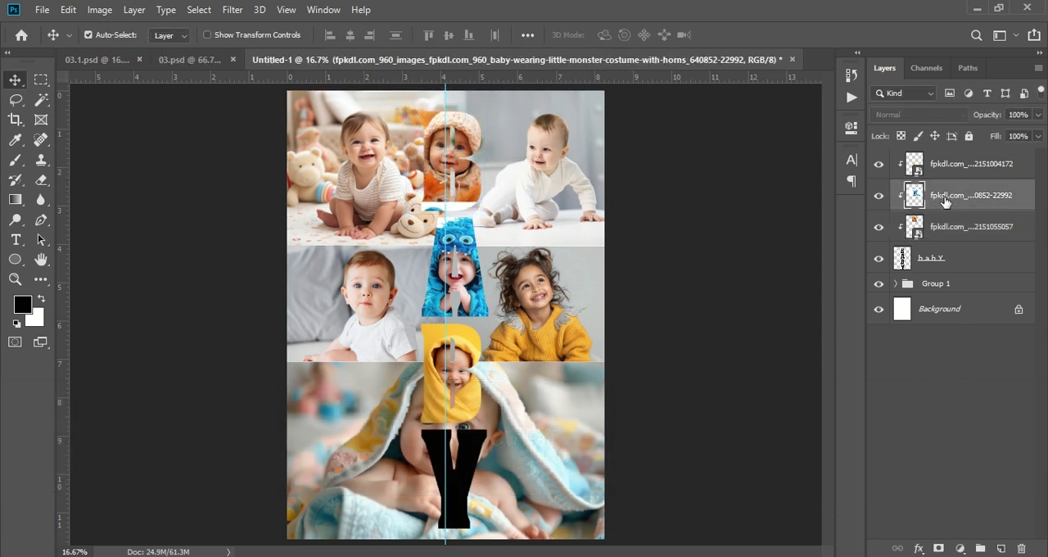
pyautogui.click(41, 79)
pyautogui.moveTo(373, 191); pyautogui.dragTo(529, 211)
pyautogui.press('Delete')
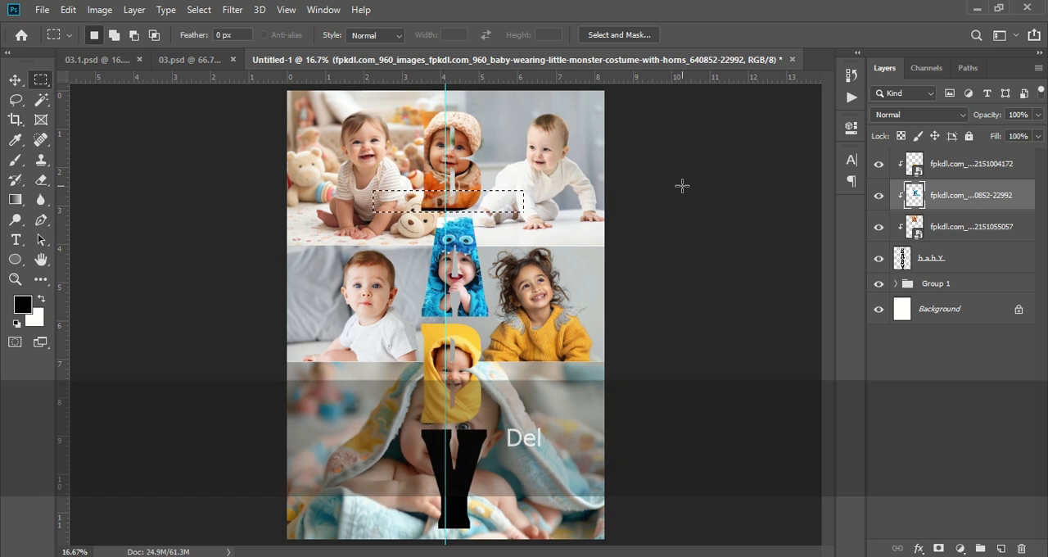
pyautogui.hotkey('ctrl', 'd')
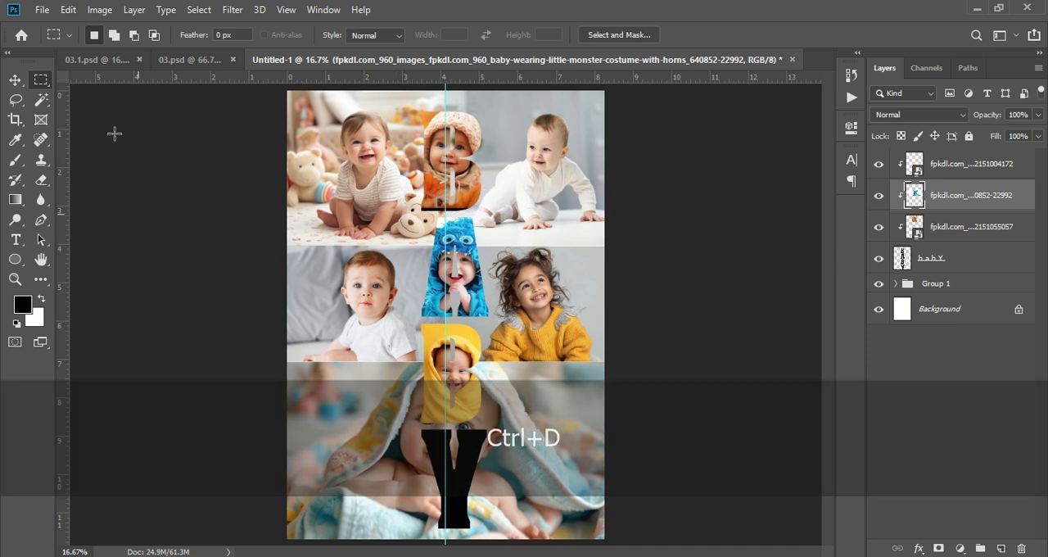
# - Embed the little-girl-wearing-yellow-sweater photo, scale it to about 38.9% and position it over the letter Y
pyautogui.click(42, 9)
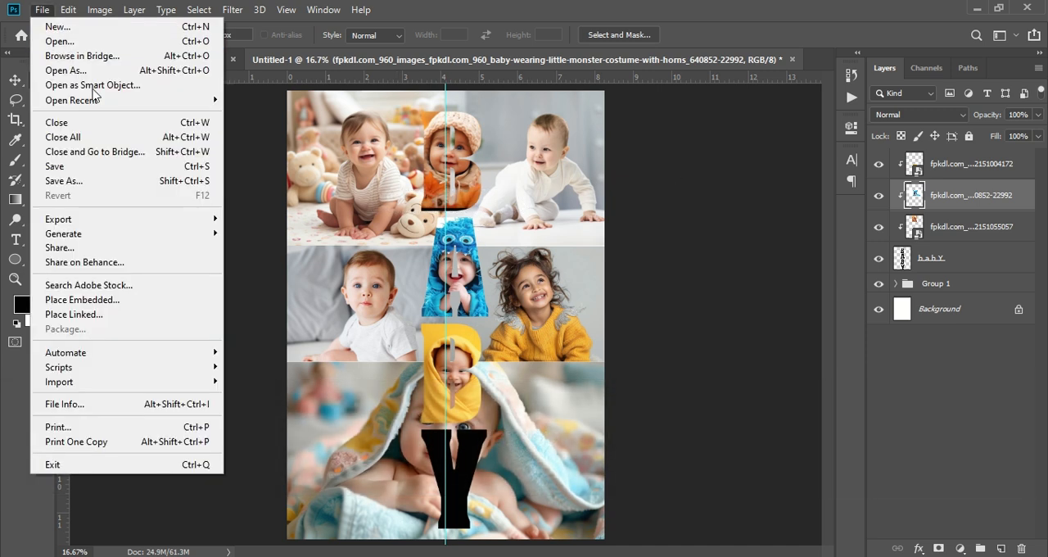
pyautogui.click(130, 303)
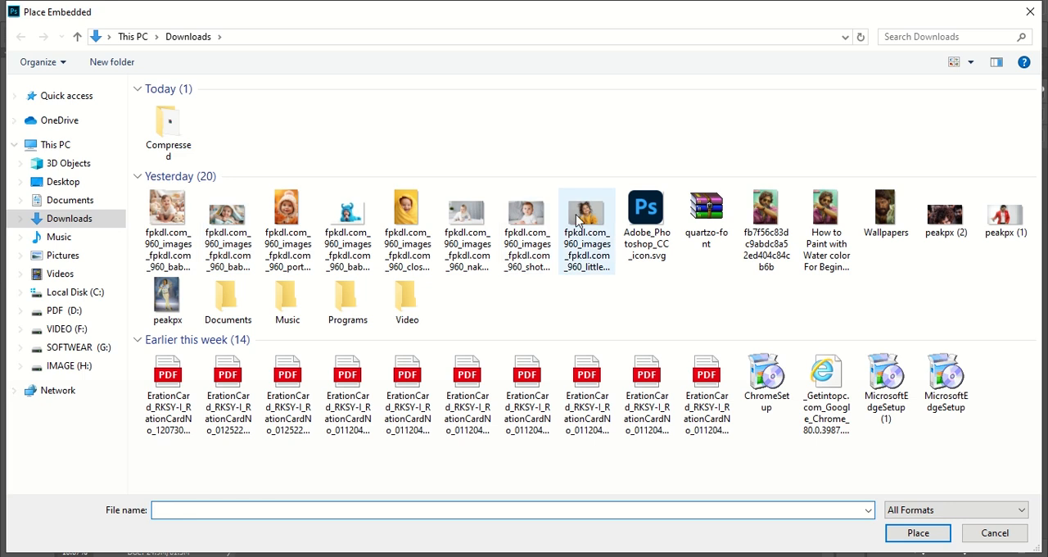
pyautogui.click(583, 223)
pyautogui.click(913, 533)
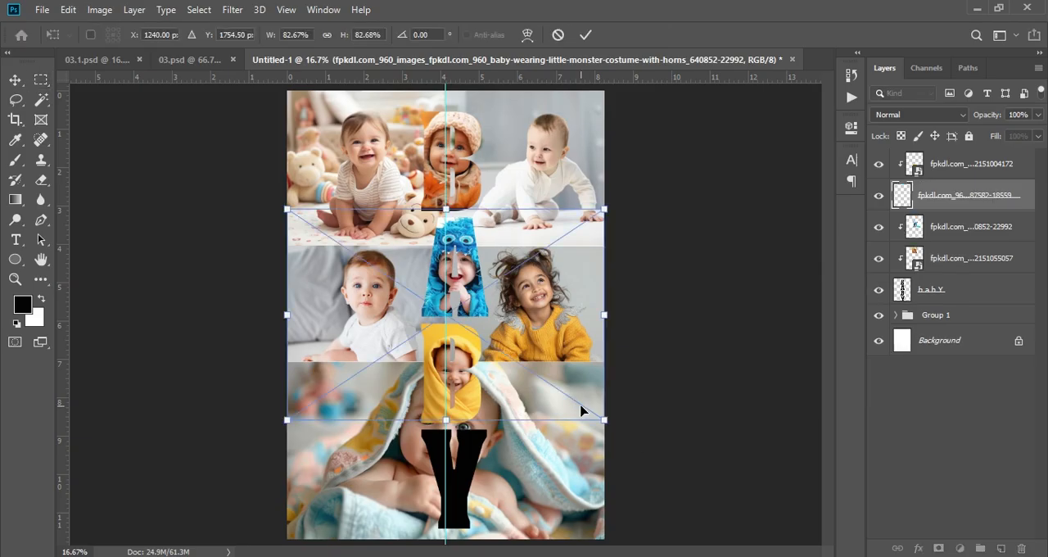
pyautogui.moveTo(555, 317); pyautogui.dragTo(476, 484)
pyautogui.moveTo(455, 446)
pyautogui.mouseDown()
pyautogui.moveTo(447, 427)
pyautogui.moveTo(466, 432)
pyautogui.mouseUp()
pyautogui.press('m')
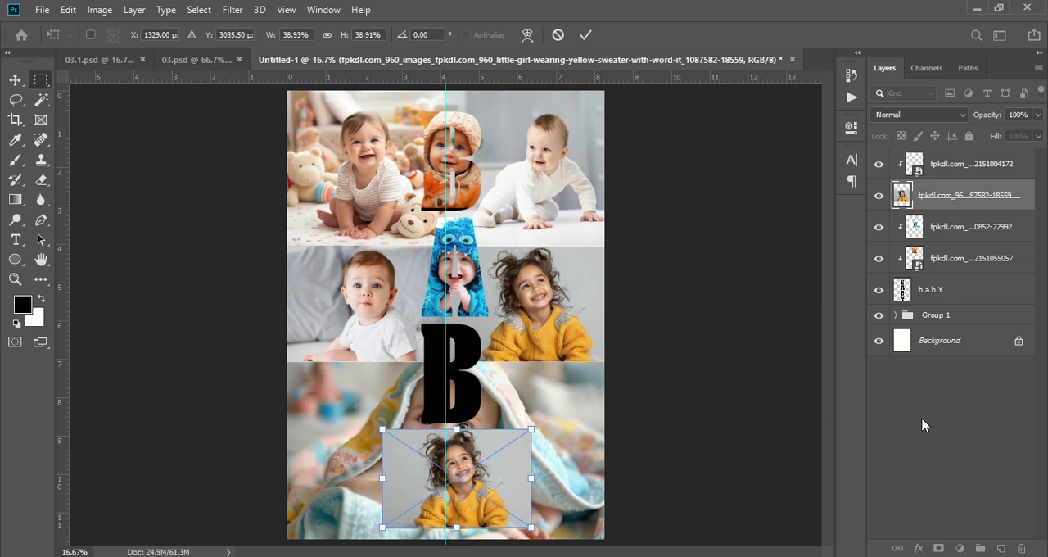
pyautogui.click(960, 198)
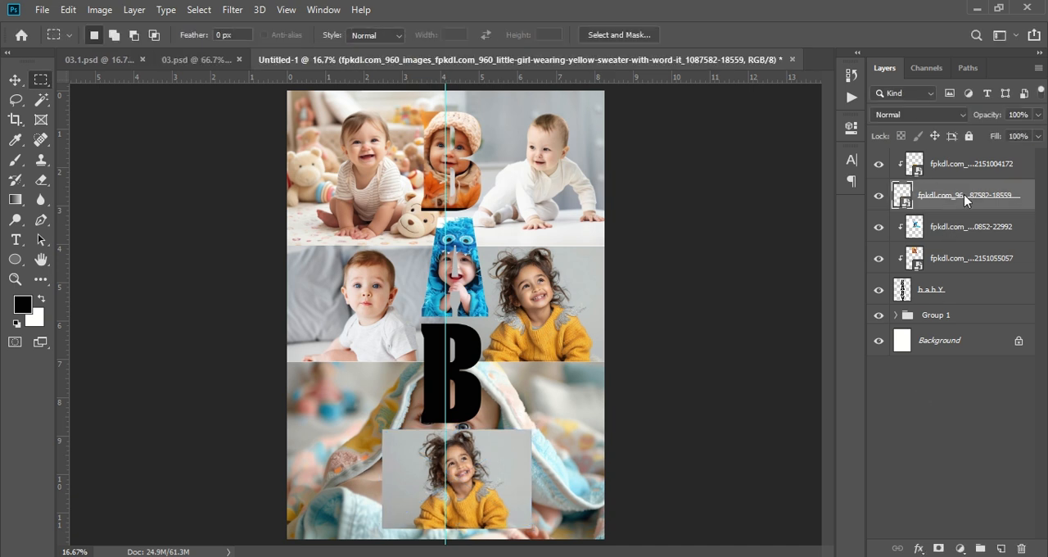
# - Clip the yellow-sweater girl photo to the BABY lettering so it fills the Y, and deselect its layer
pyautogui.rightClick(963, 194)
pyautogui.click(784, 332)
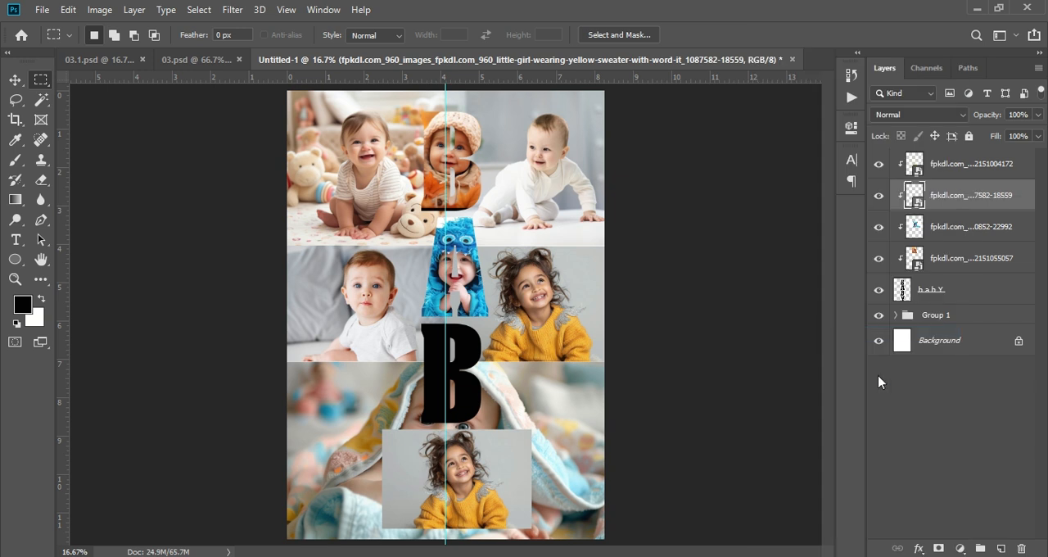
pyautogui.click(931, 426)
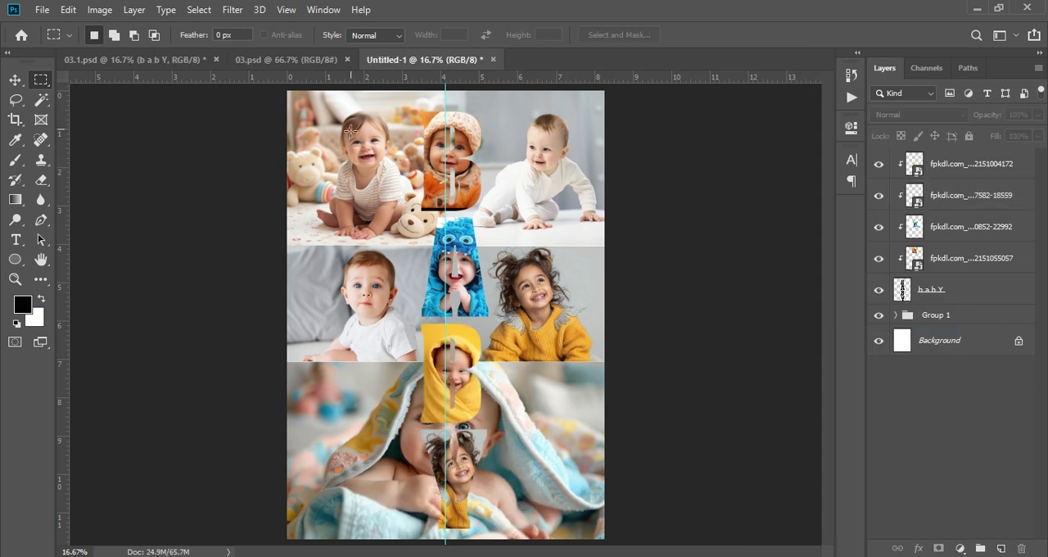
# - Add a Bevel & Emboss effect with a smooth inner bevel to the BABY lettering layer, keeping the artwork visible beside the settings
pyautogui.click(928, 295)
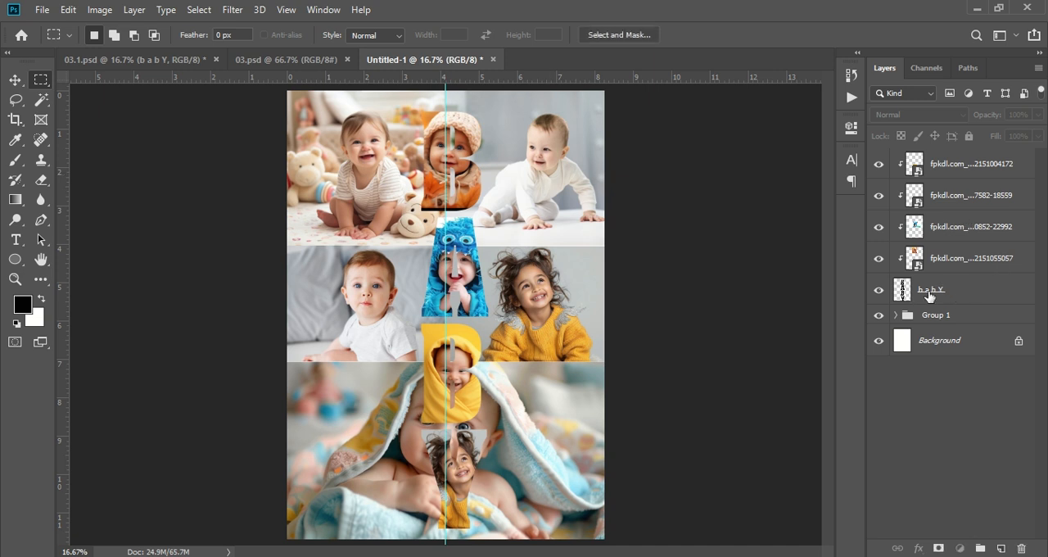
pyautogui.click(941, 295)
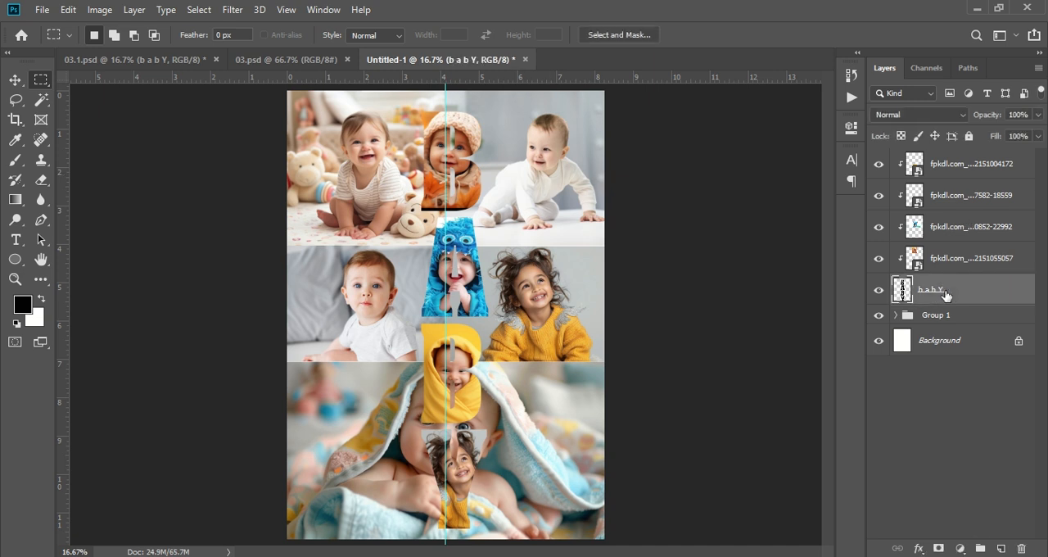
pyautogui.click(917, 550)
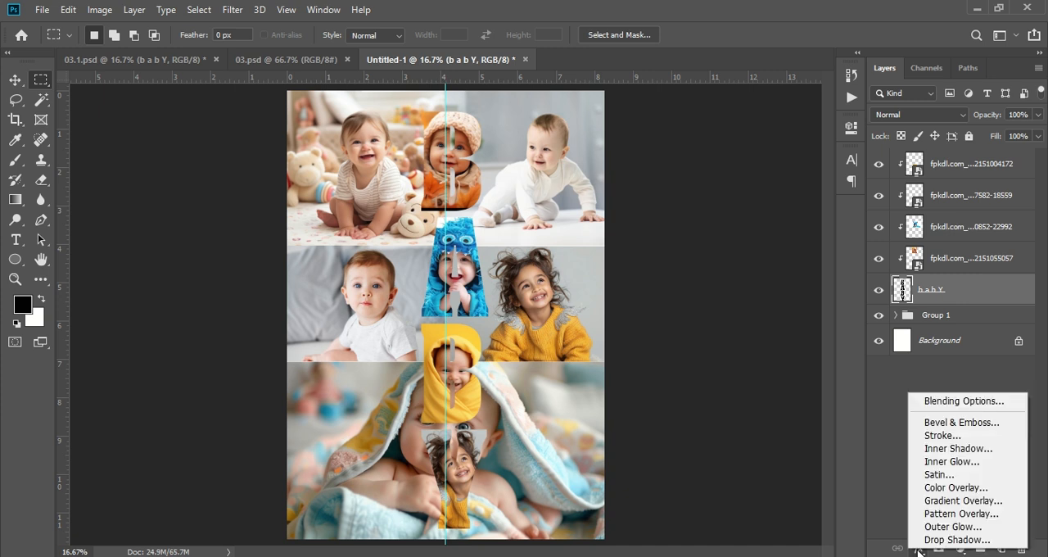
pyautogui.click(982, 425)
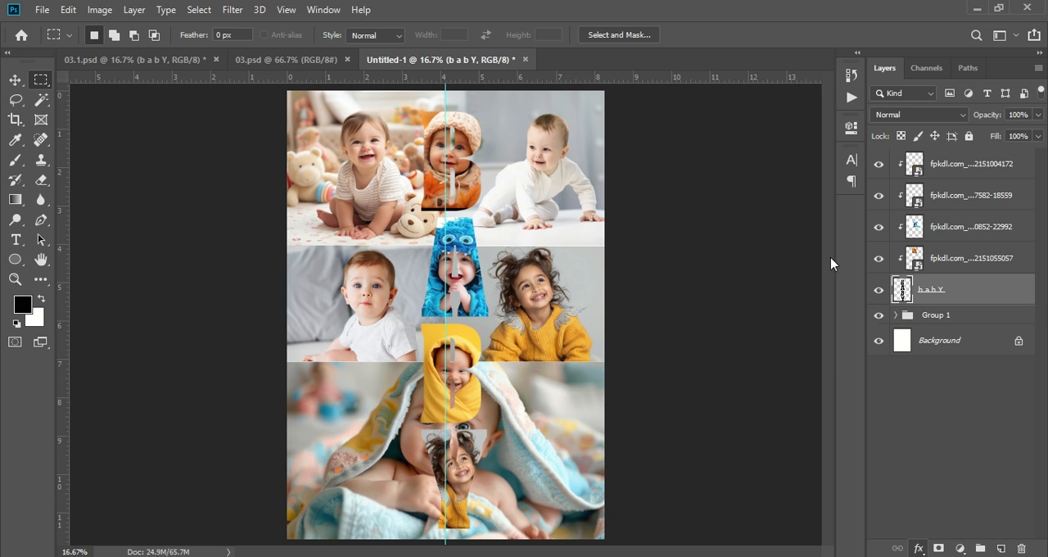
pyautogui.press('h')
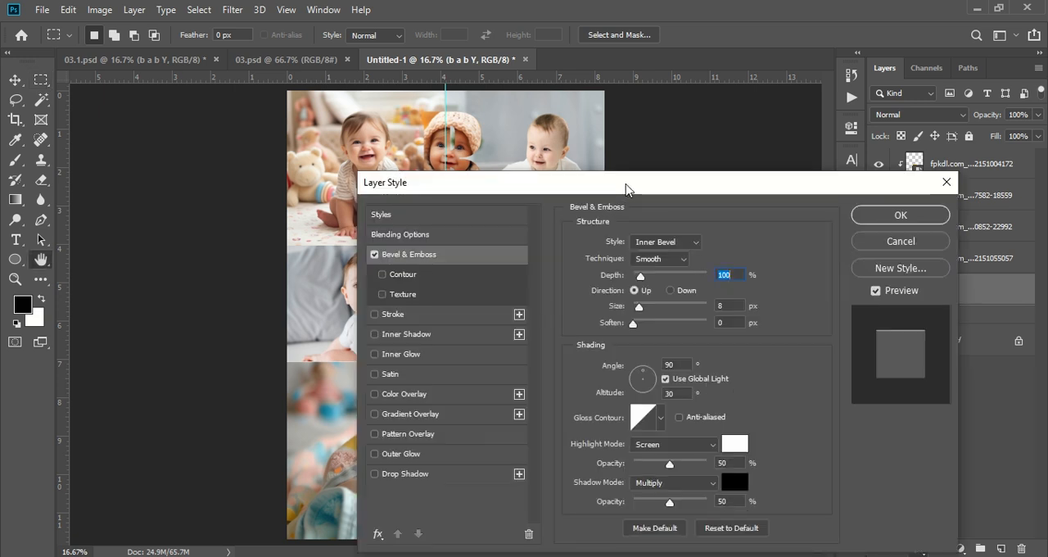
pyautogui.moveTo(626, 189); pyautogui.dragTo(829, 122)
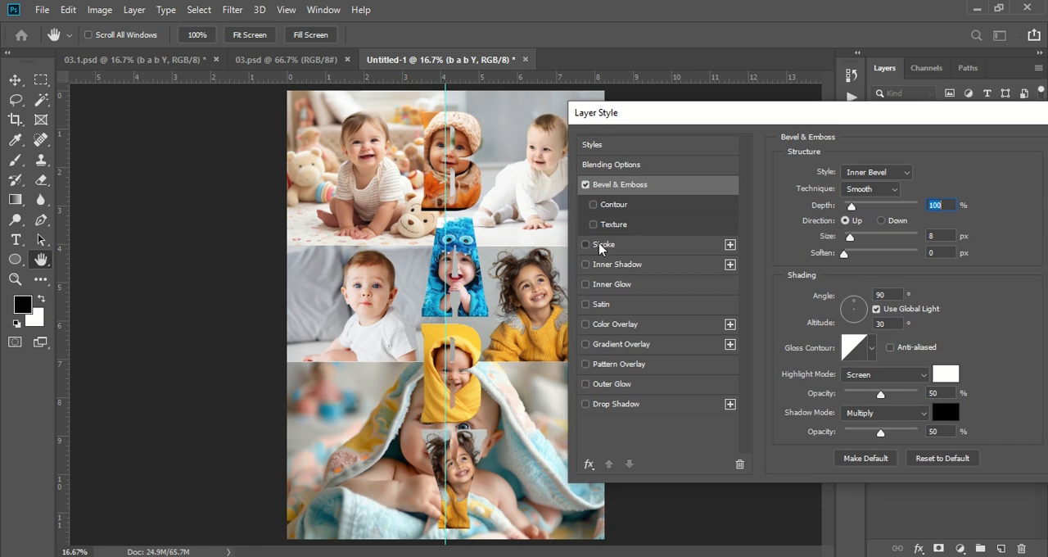
# - Add a 17 px inside stroke in near-white (fcfcfc) to the BABY lettering
pyautogui.click(585, 245)
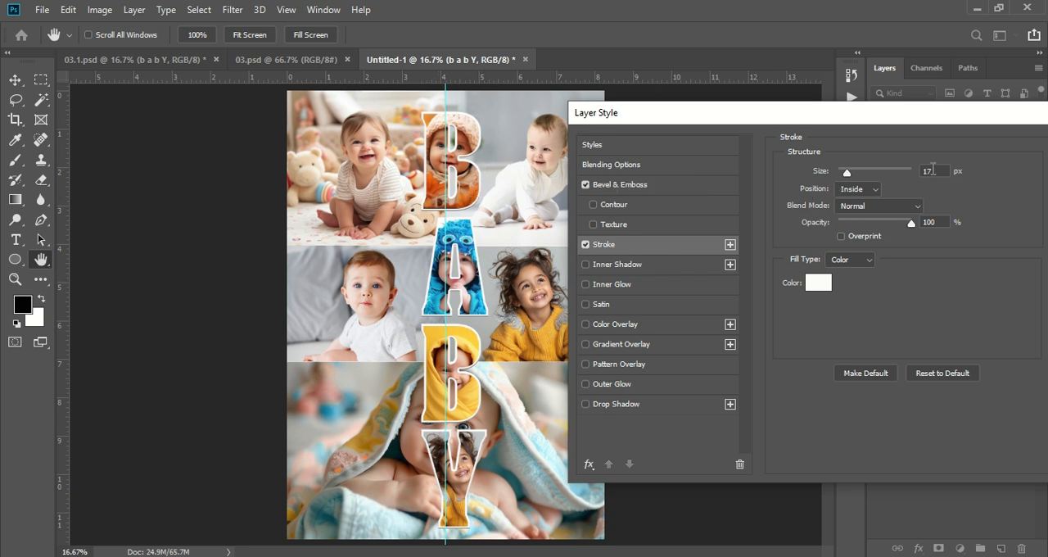
pyautogui.click(934, 169)
pyautogui.click(818, 283)
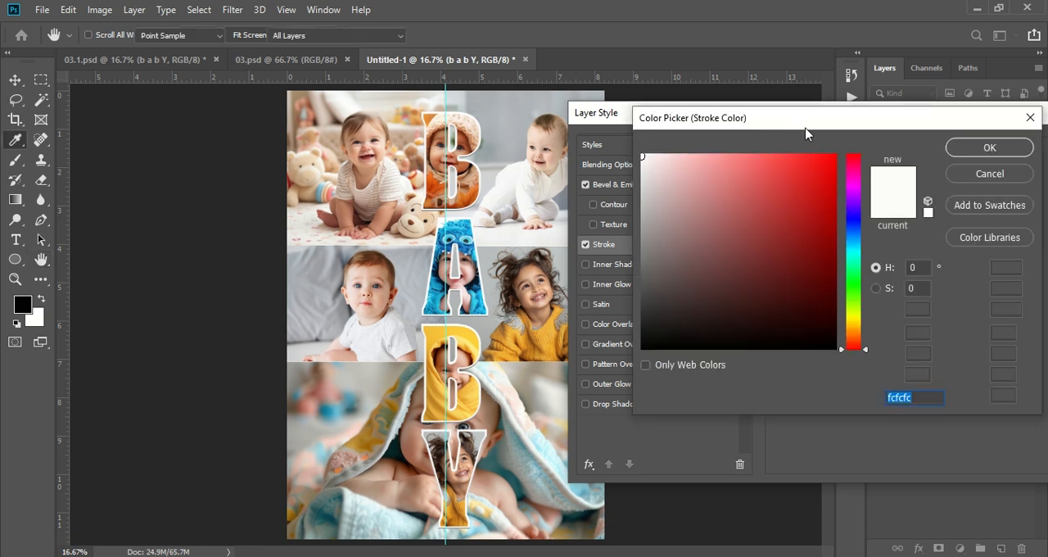
pyautogui.press('Return')
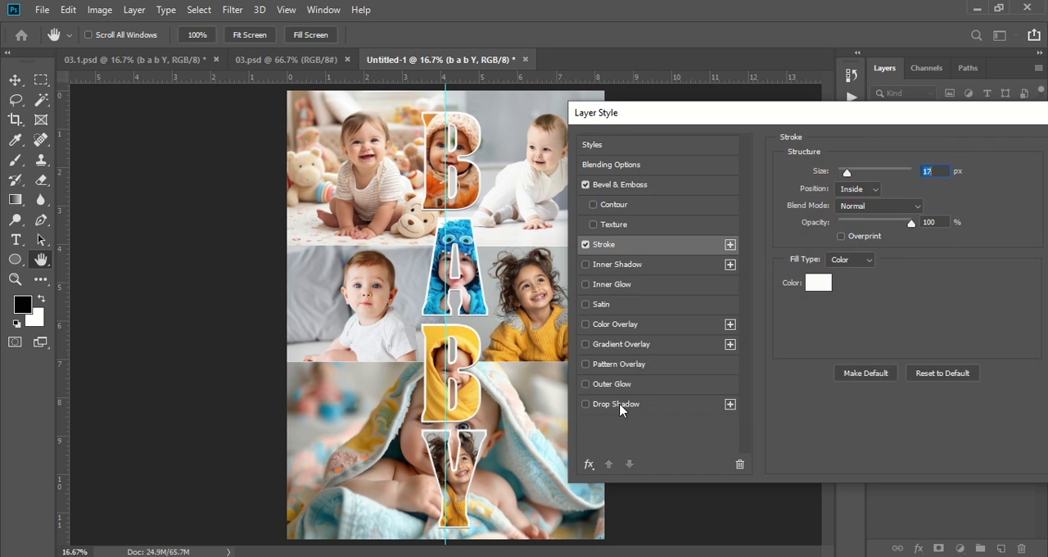
# - Add a Multiply drop shadow to the BABY lettering with 78% opacity, 12 px distance, 14% spread and 73 px size, and apply the layer style
pyautogui.click(594, 405)
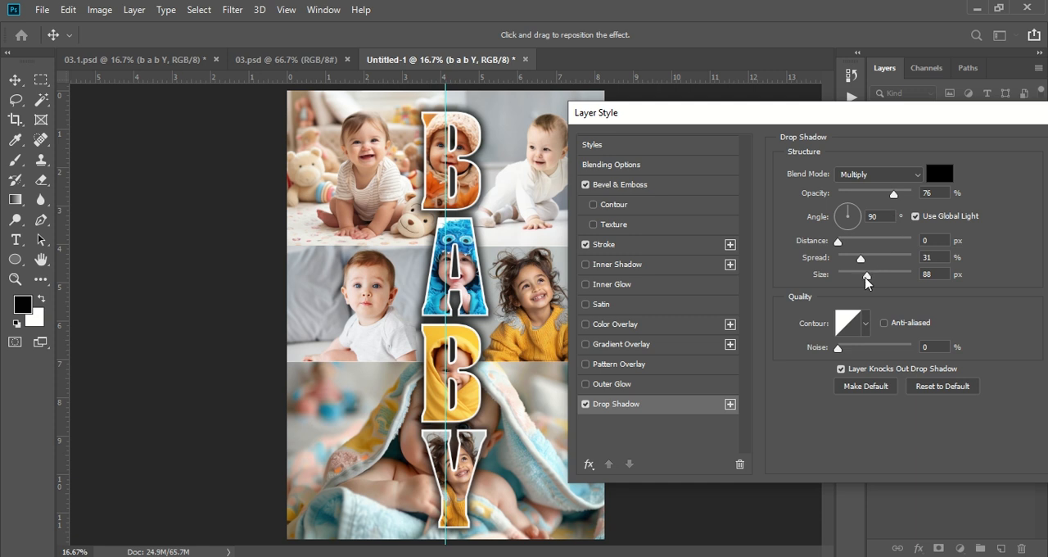
pyautogui.moveTo(866, 282); pyautogui.dragTo(849, 243)
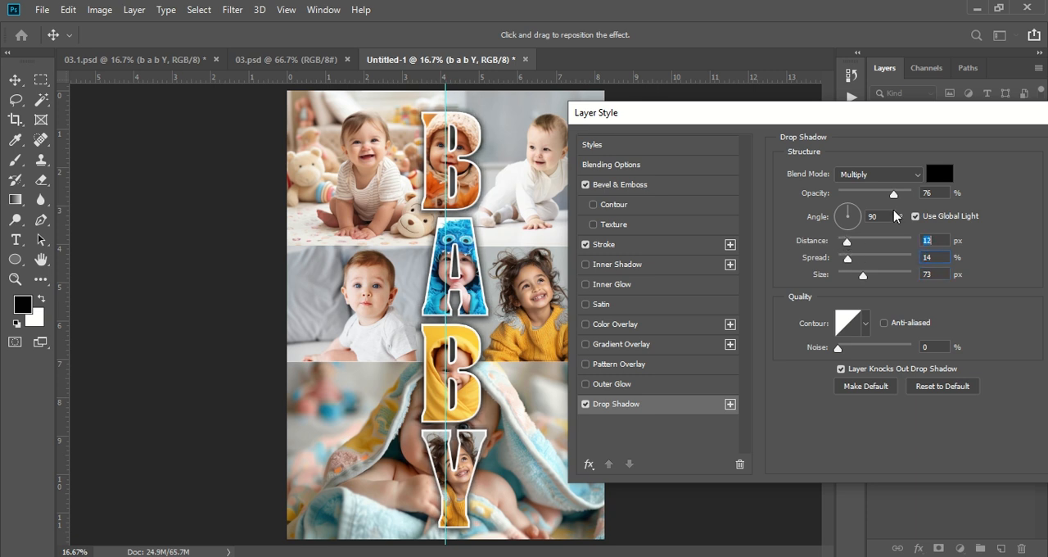
pyautogui.moveTo(893, 194)
pyautogui.mouseDown()
pyautogui.moveTo(882, 197)
pyautogui.moveTo(897, 199)
pyautogui.mouseUp()
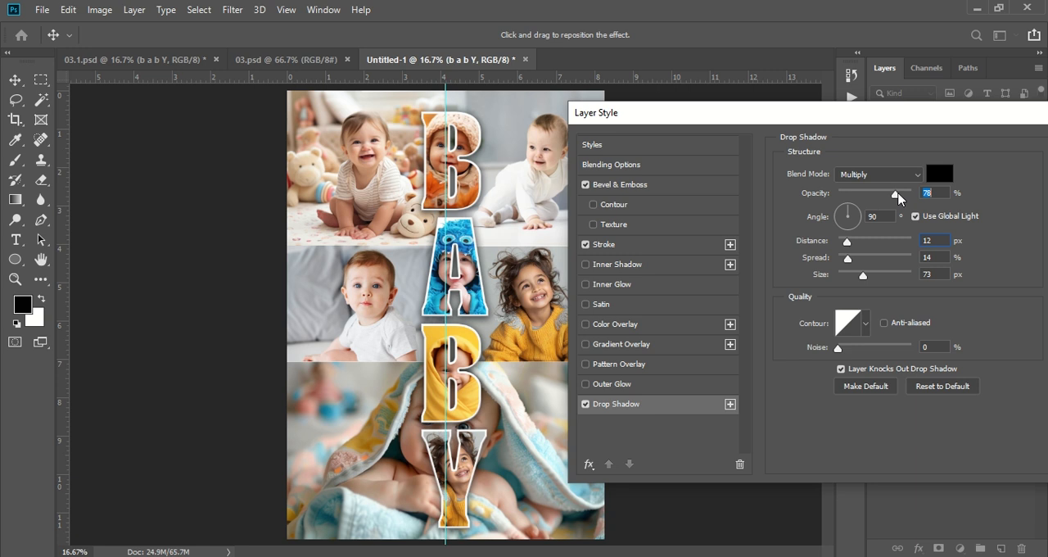
pyautogui.moveTo(894, 119); pyautogui.dragTo(851, 119)
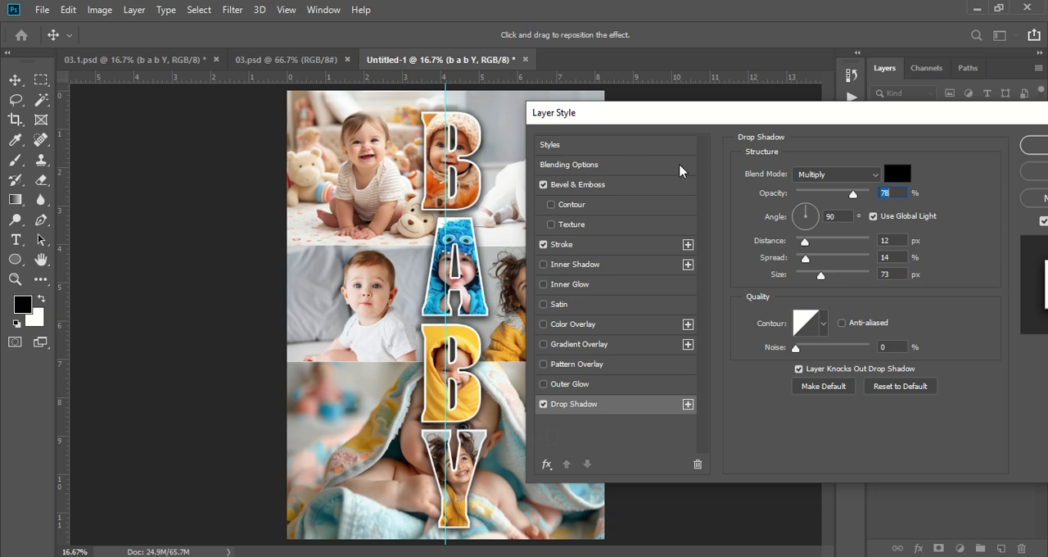
pyautogui.moveTo(739, 117); pyautogui.dragTo(511, 121)
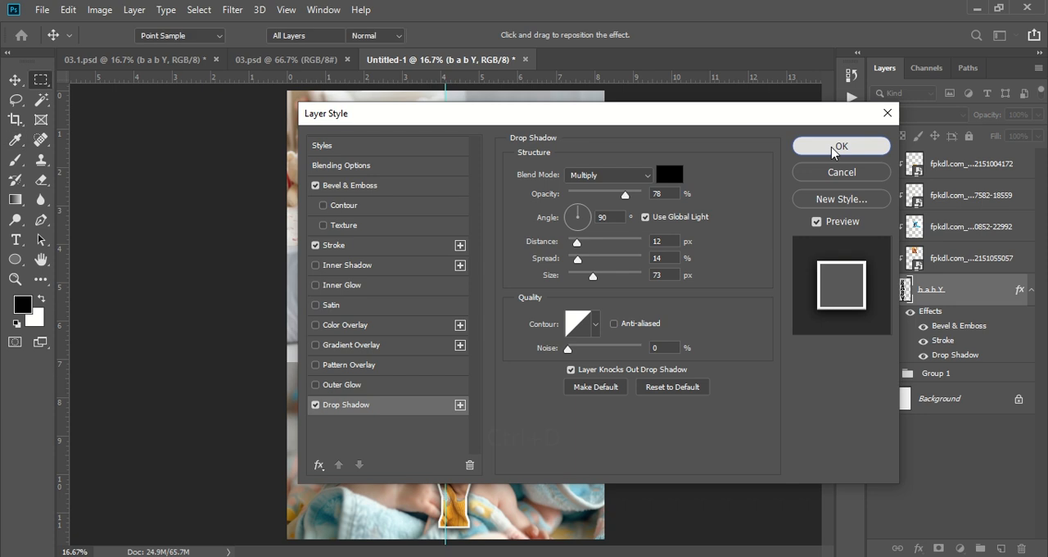
pyautogui.click(833, 147)
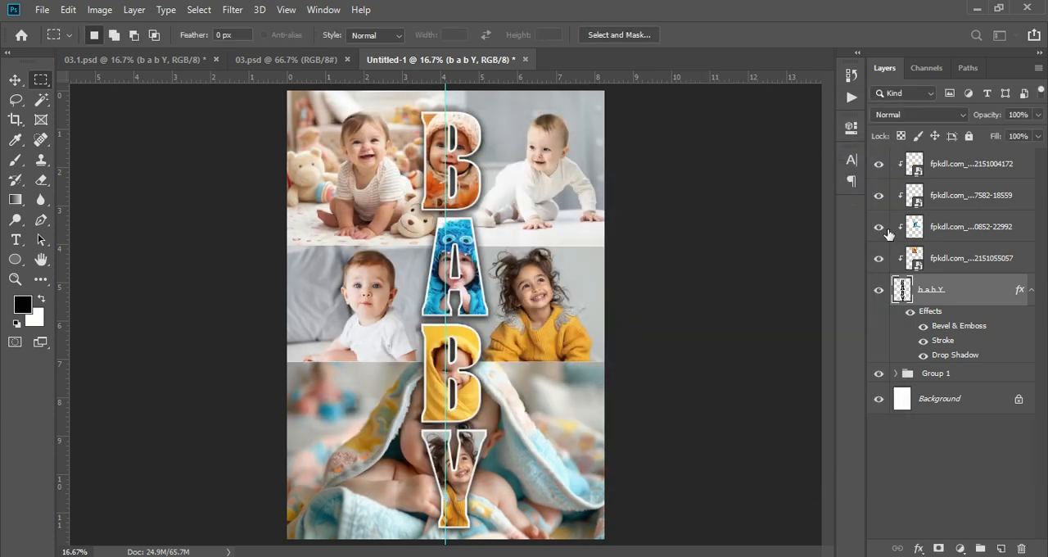
# - Add a Black & White adjustment layer with the default preset directly above Group 1, turning the background photos grayscale beneath the lettering
pyautogui.click(922, 437)
pyautogui.click(937, 374)
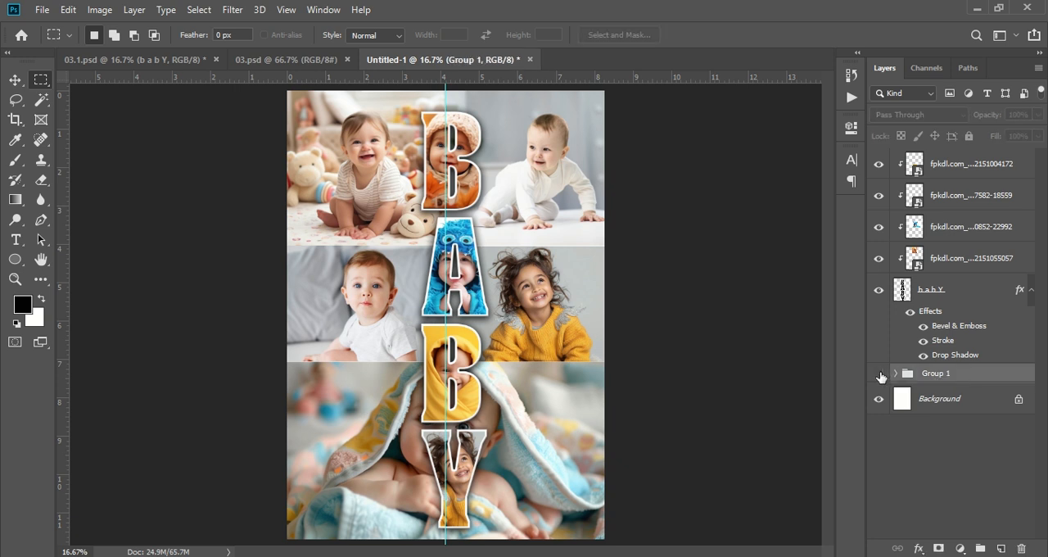
pyautogui.click(879, 373)
pyautogui.click(878, 373)
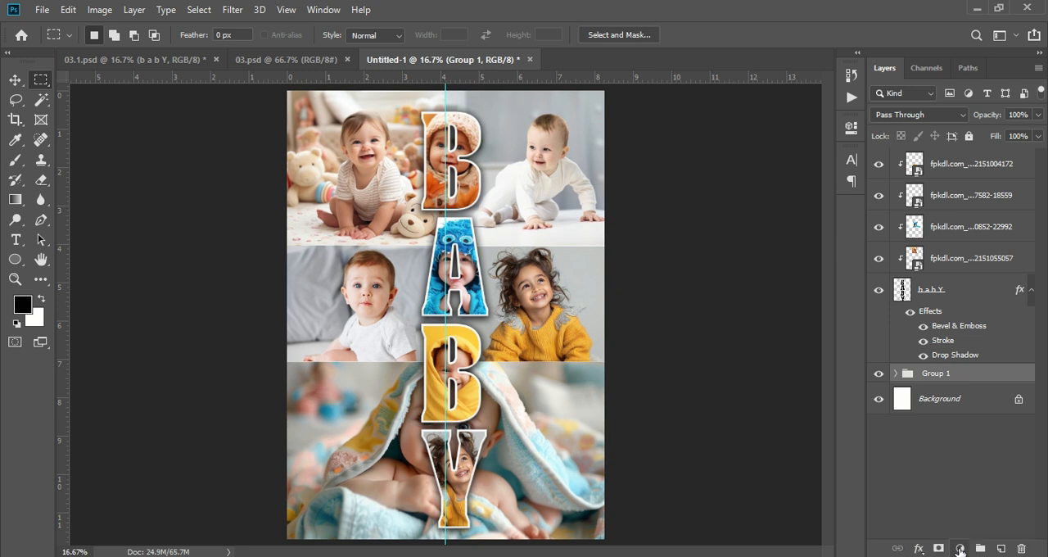
pyautogui.click(960, 548)
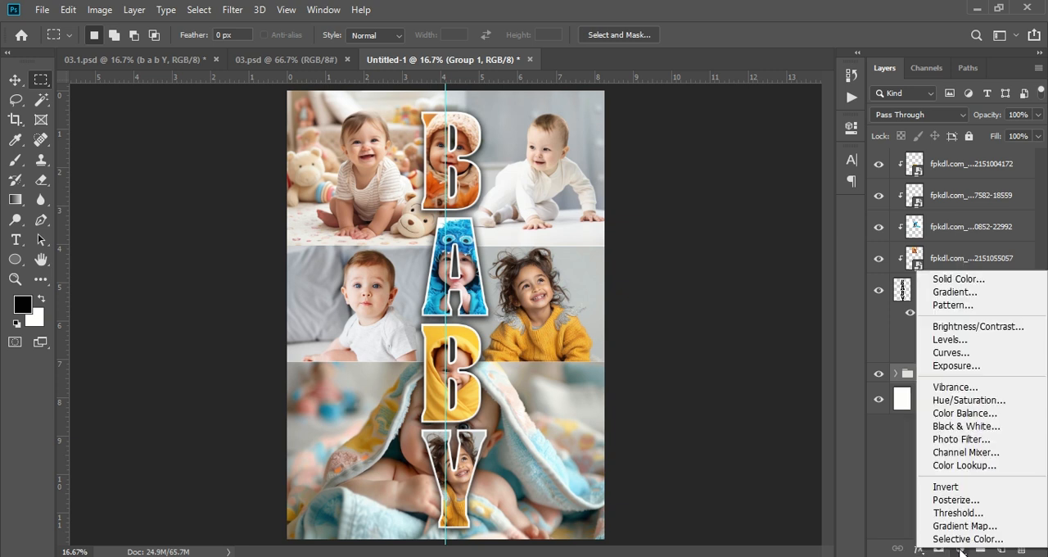
pyautogui.click(964, 431)
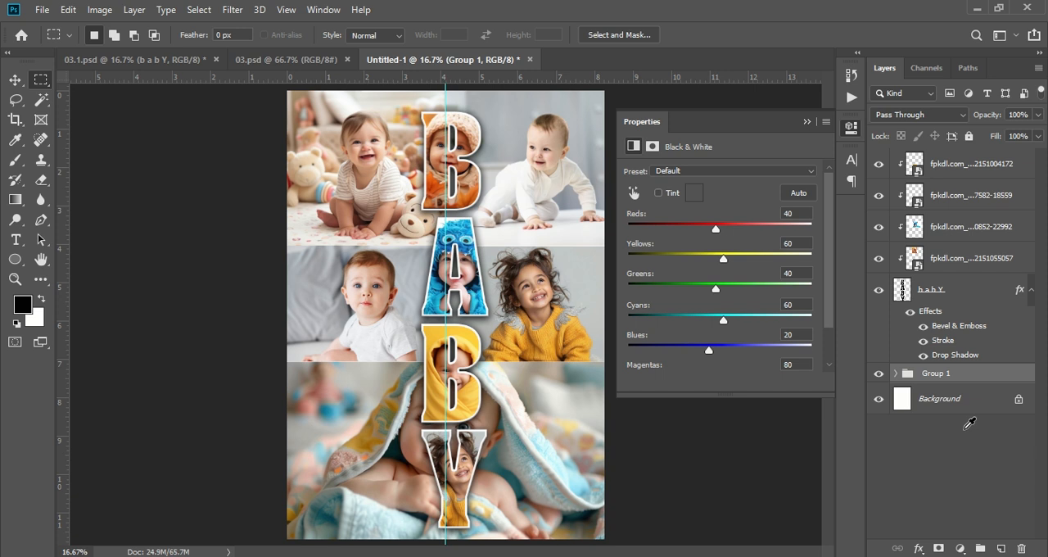
pyautogui.click(807, 122)
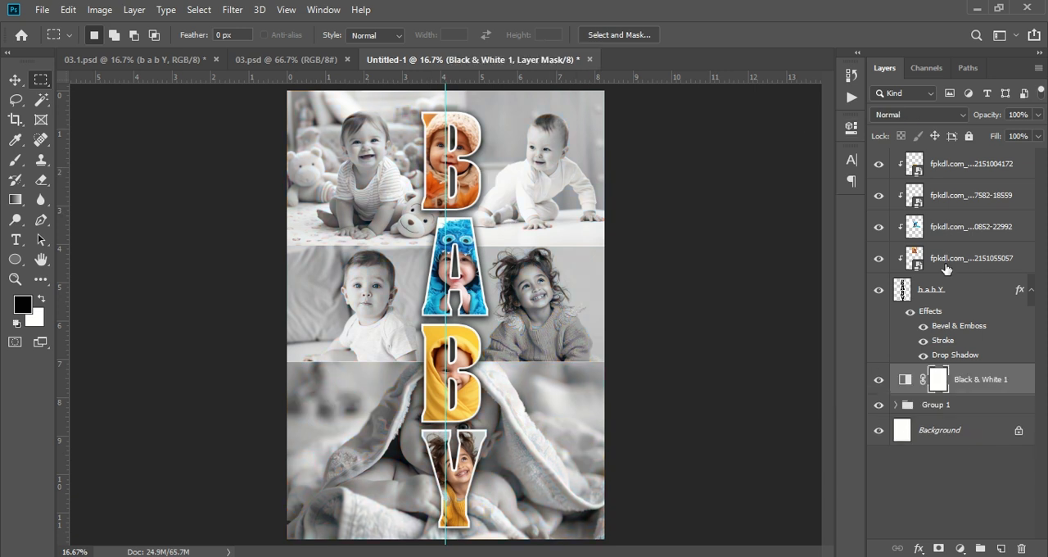
# - Hide the Black & White adjustment layer, turn off the display of extras such as the guide, and activate the Move tool
pyautogui.click(877, 382)
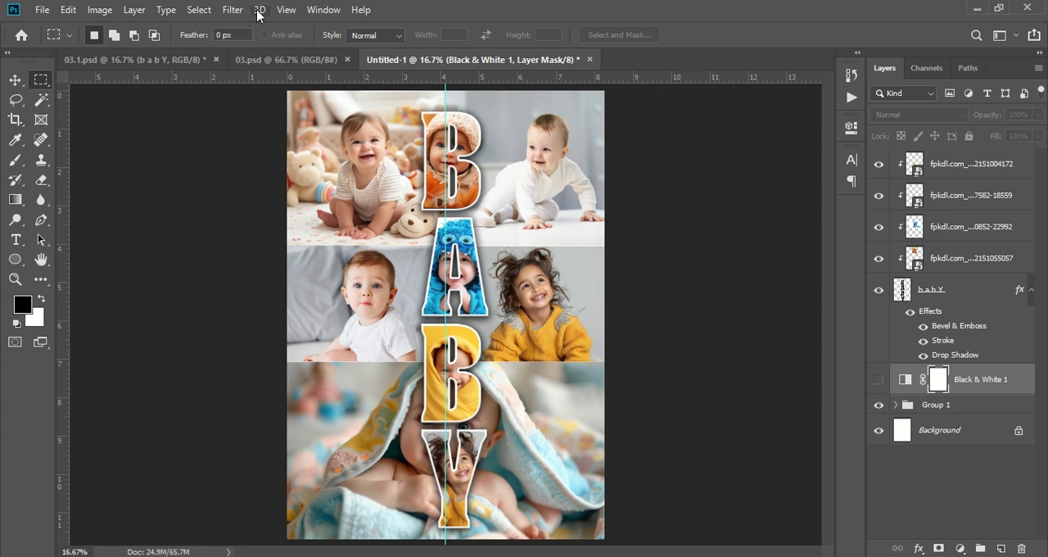
pyautogui.click(286, 10)
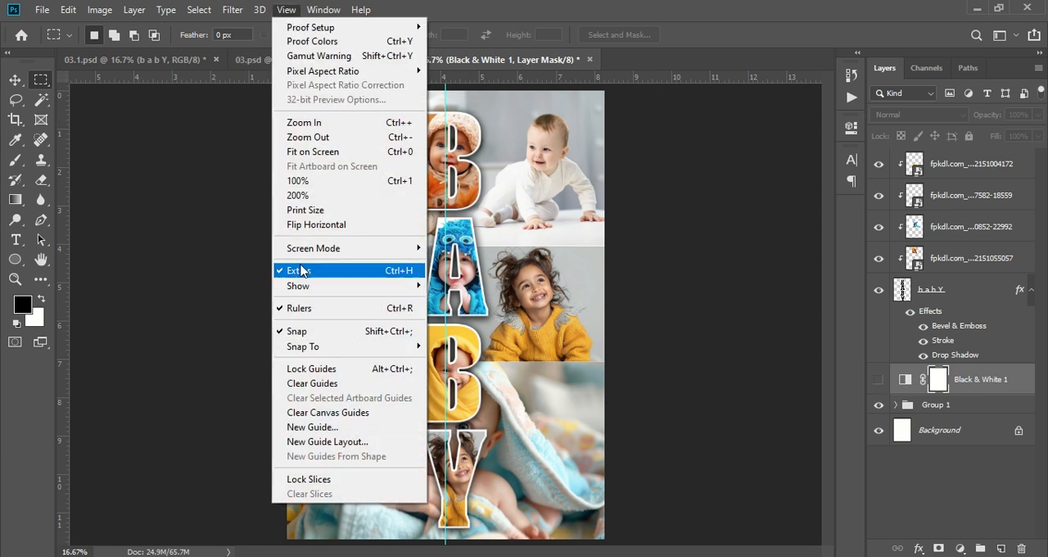
pyautogui.click(299, 275)
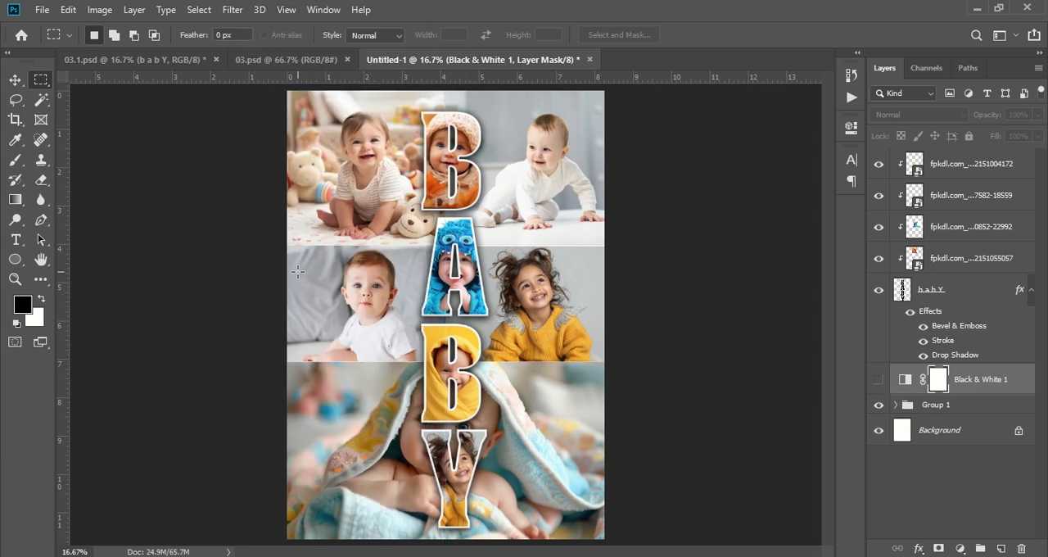
pyautogui.click(15, 79)
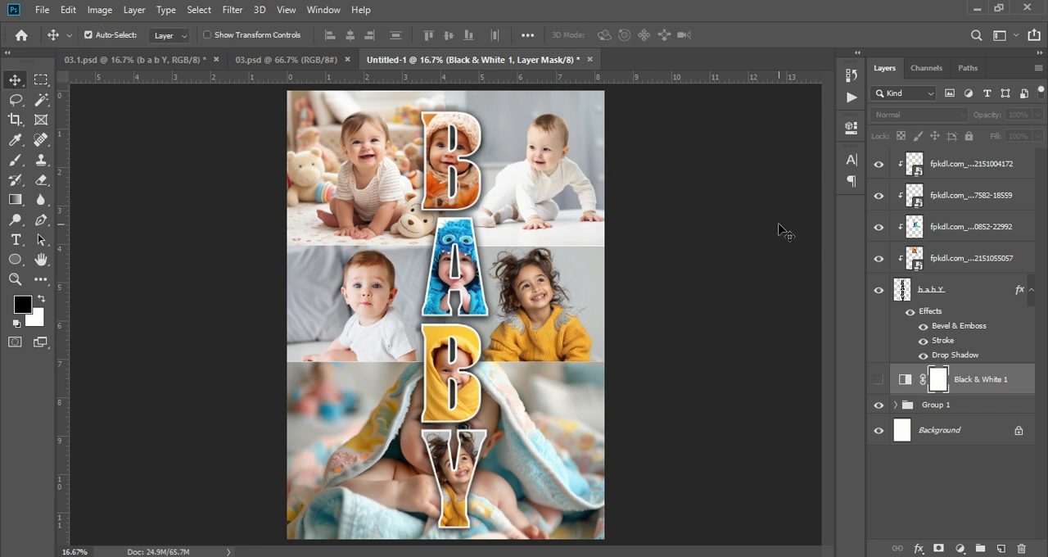
pyautogui.press('ctrl+KP_Add')
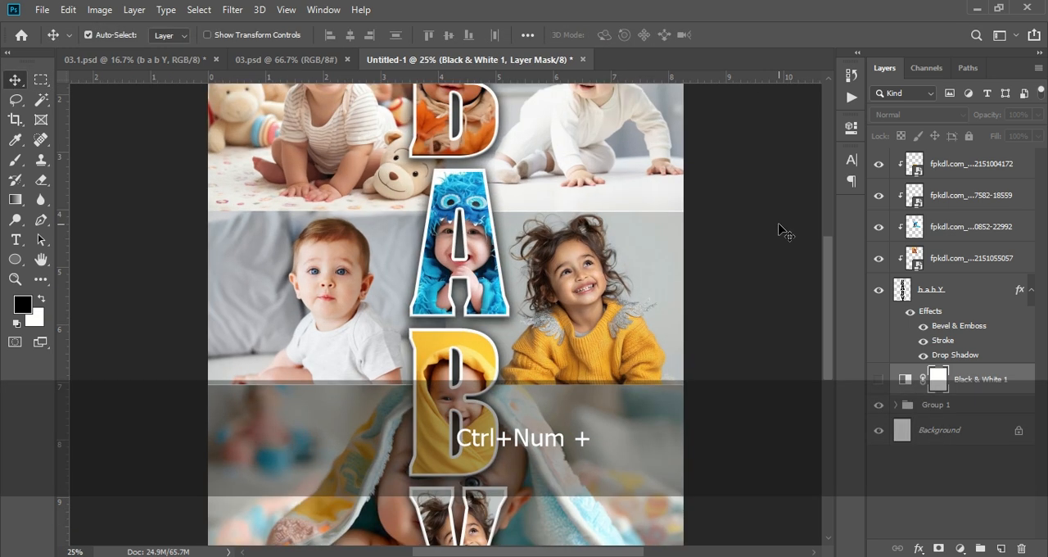
pyautogui.scroll(3, 781, 232)
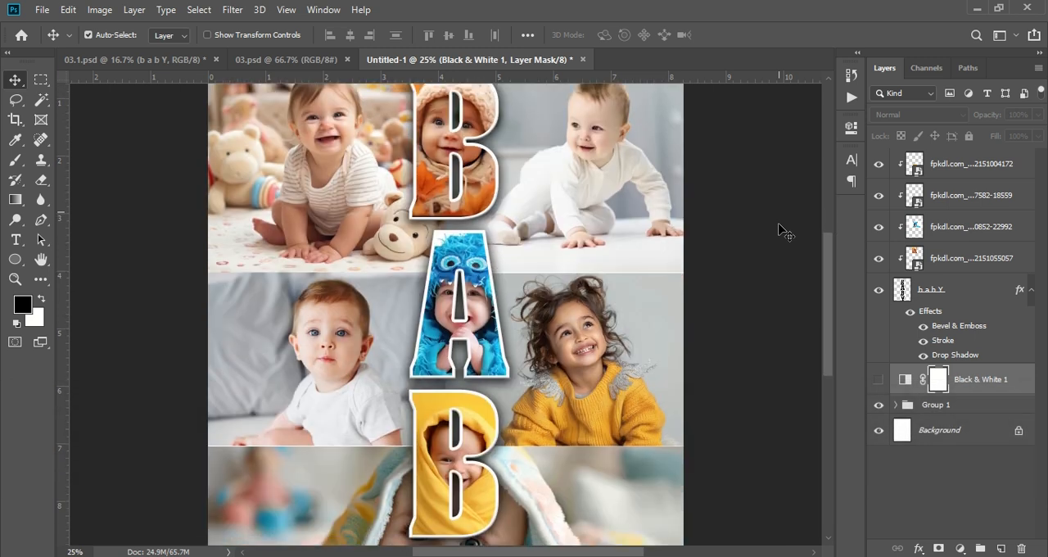
pyautogui.scroll(-10, 781, 231)
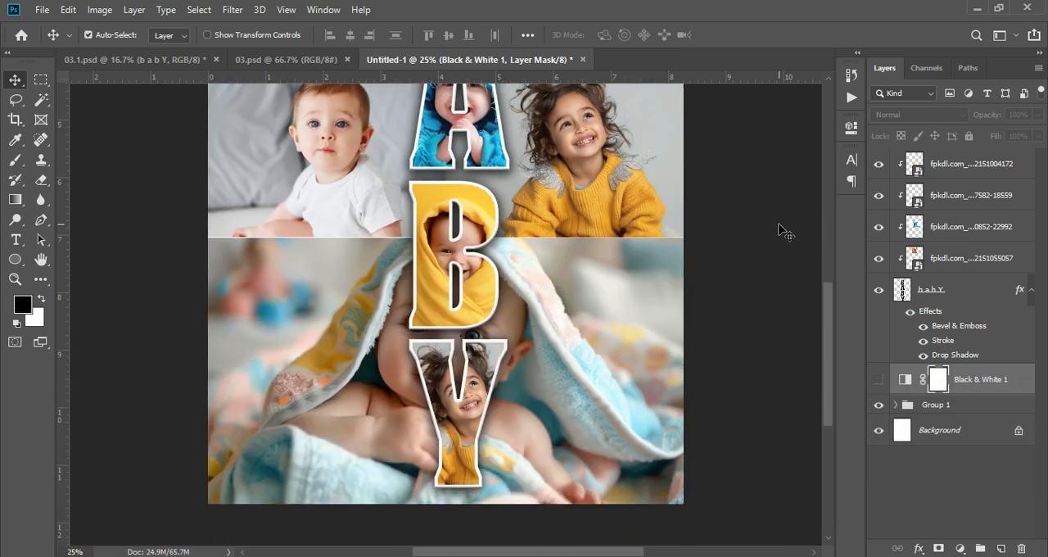
pyautogui.press('ctrl+KP_Subtract')
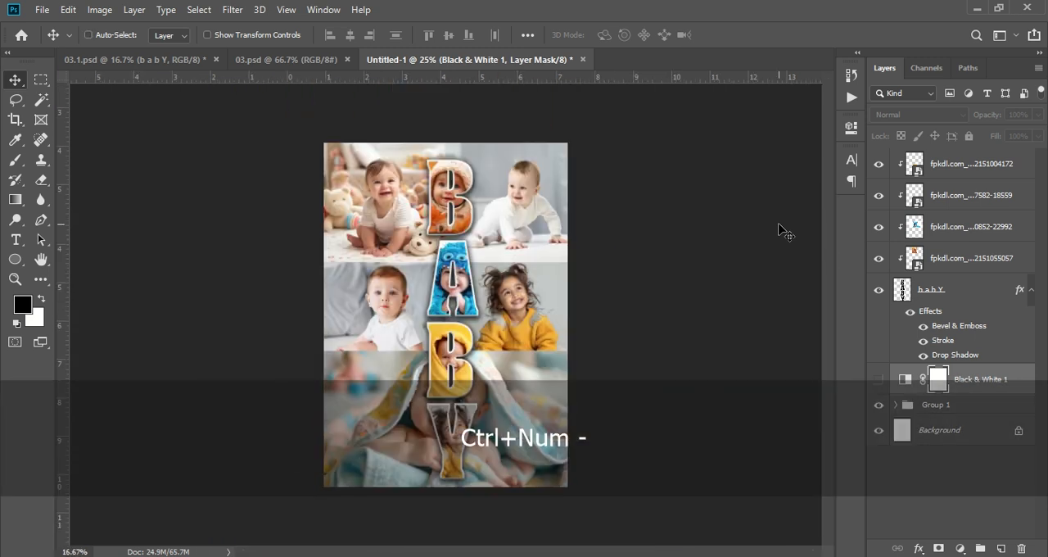
pyautogui.press('ctrl+KP_Add')
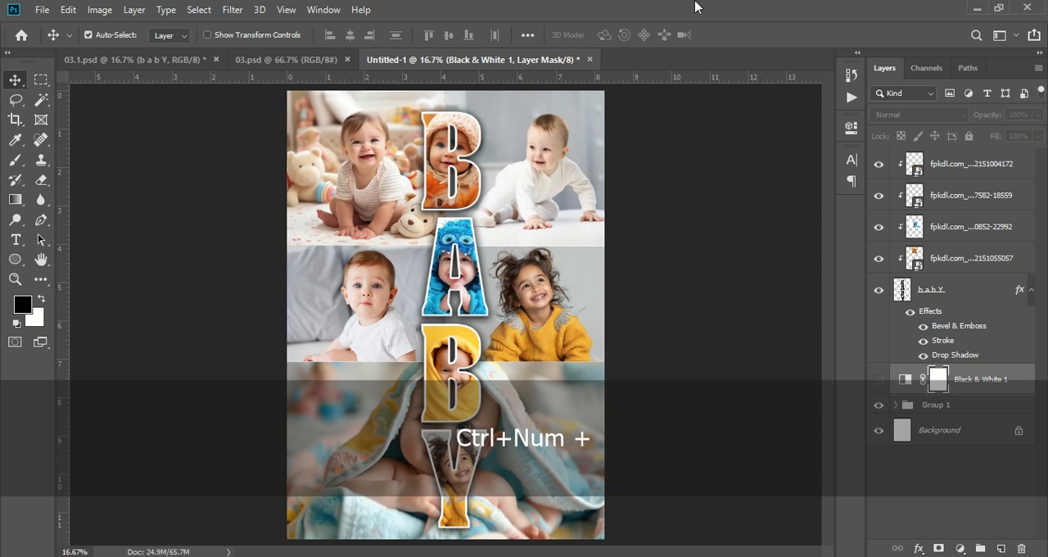